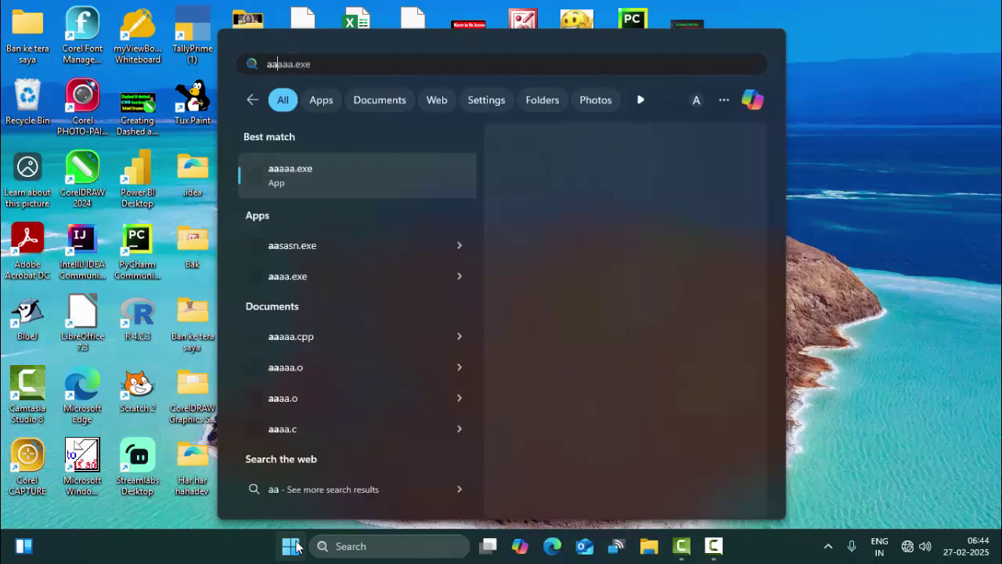
Launch Microsoft Access and open the recent database Database370.accdb
key(BackSpace)
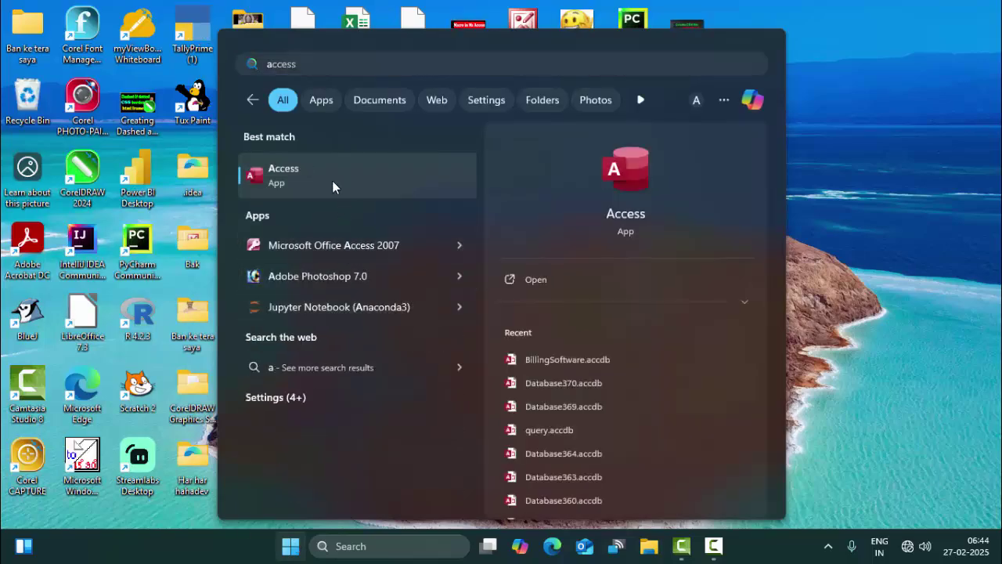
key(Escape)
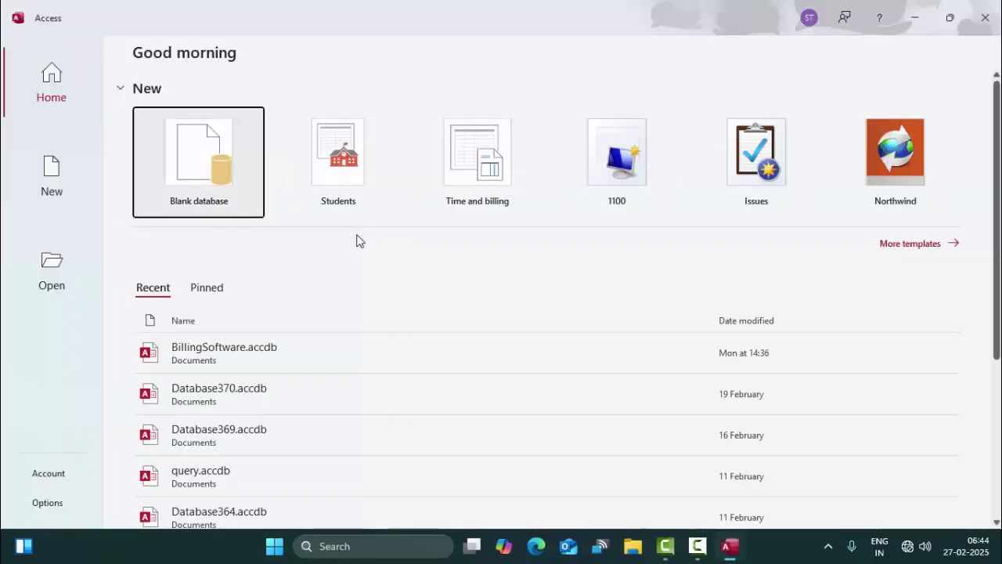
click(262, 400)
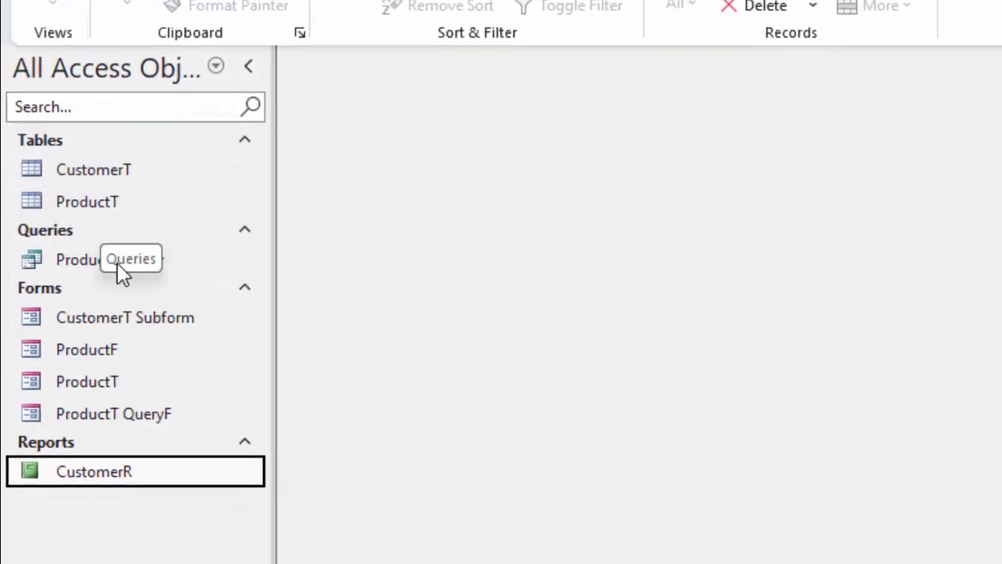
Open the CustomerT and ProductT tables in Datasheet View, leaving ProductT active
double_click(141, 165)
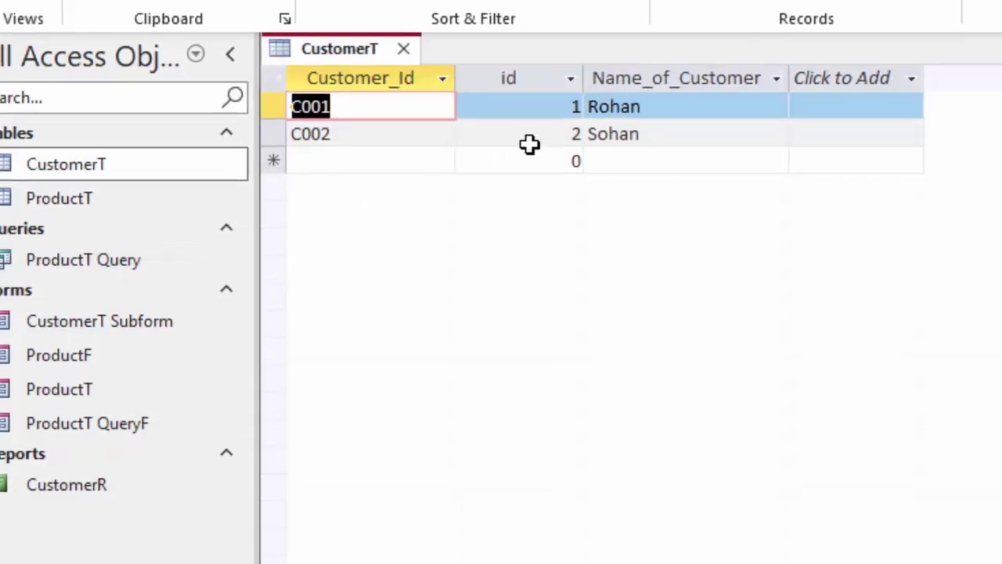
click(671, 109)
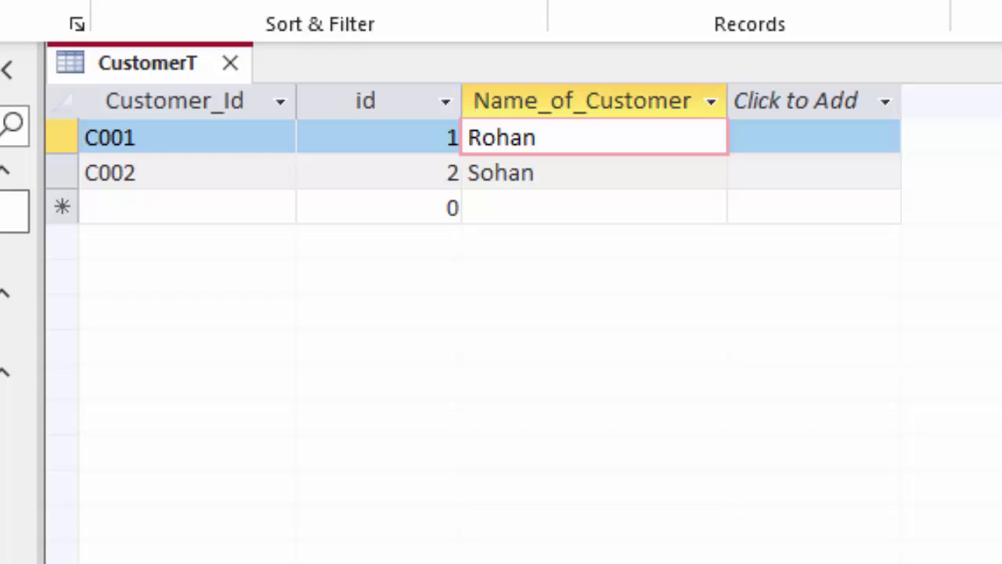
double_click(74, 234)
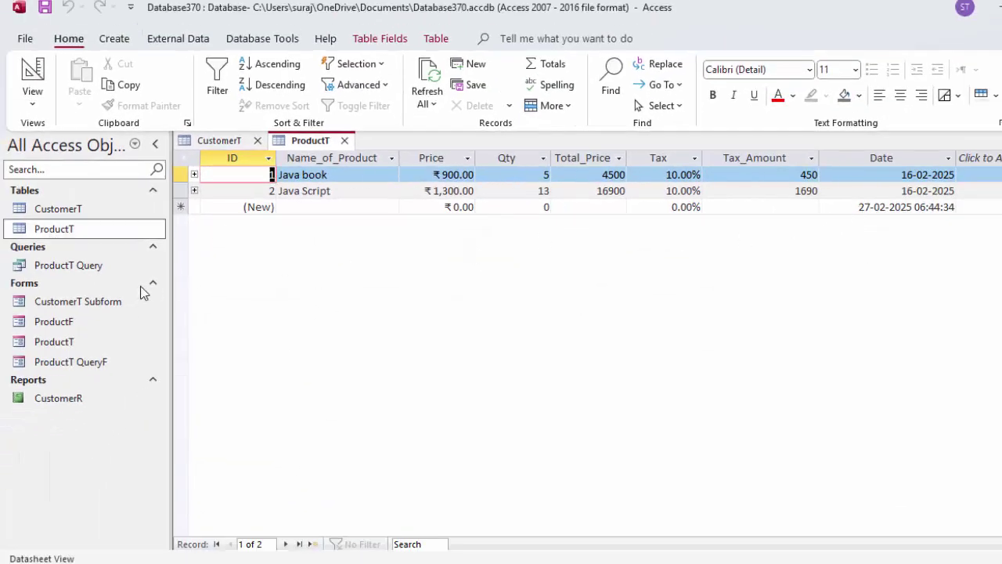
click(113, 212)
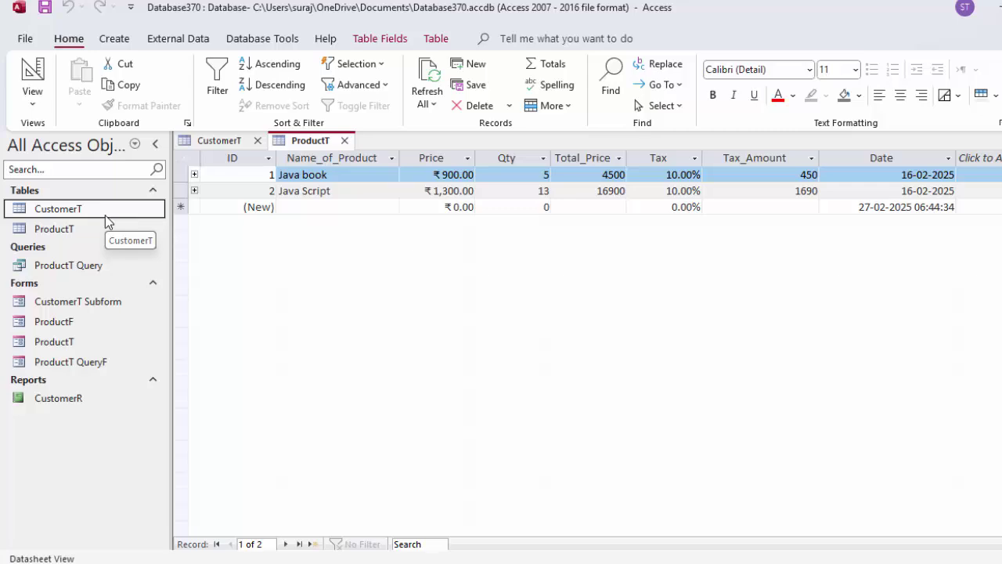
double_click(99, 228)
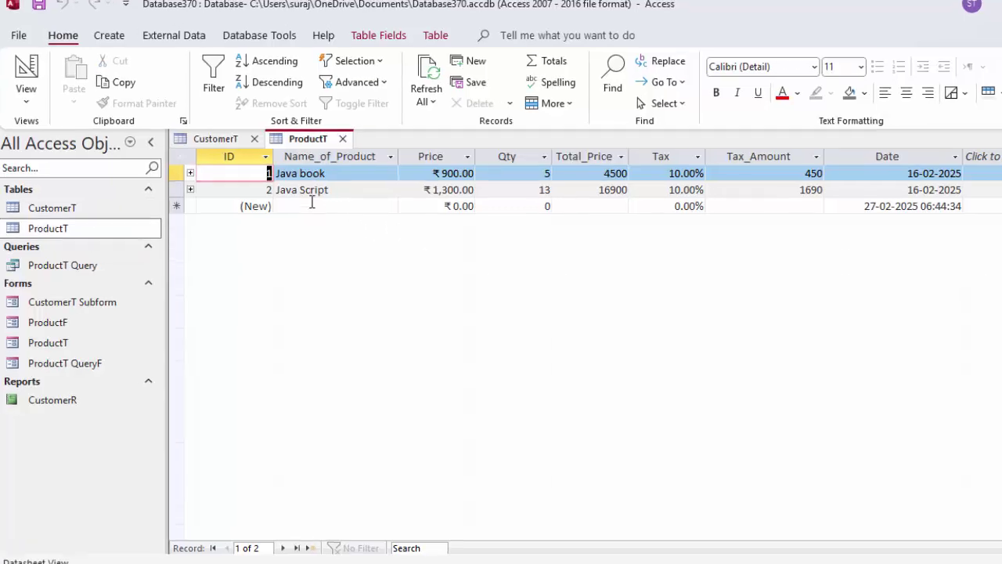
Add a product record to ProductT named Excel Book with price 1100, quantity 30 and tax 12%
click(312, 202)
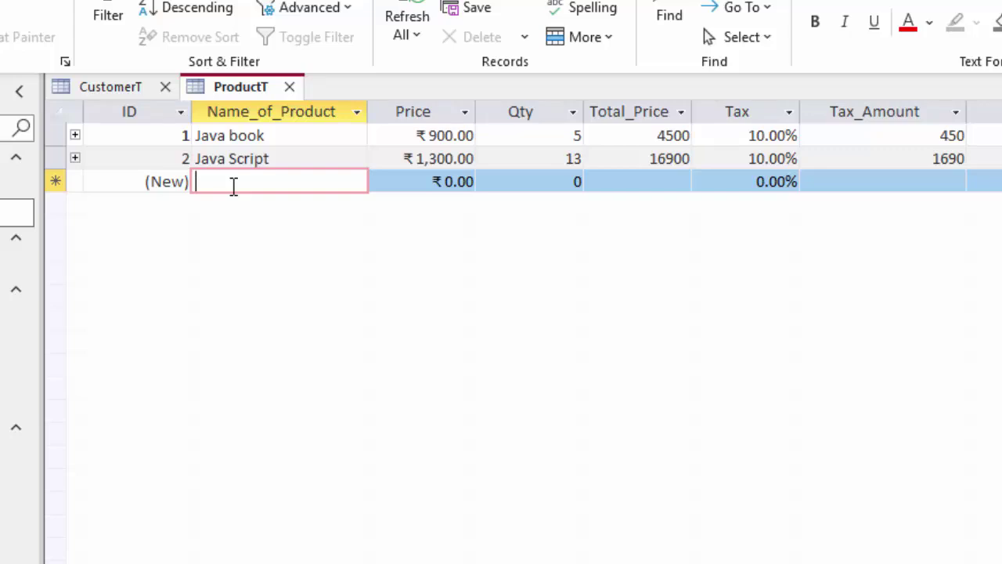
text(Exce)
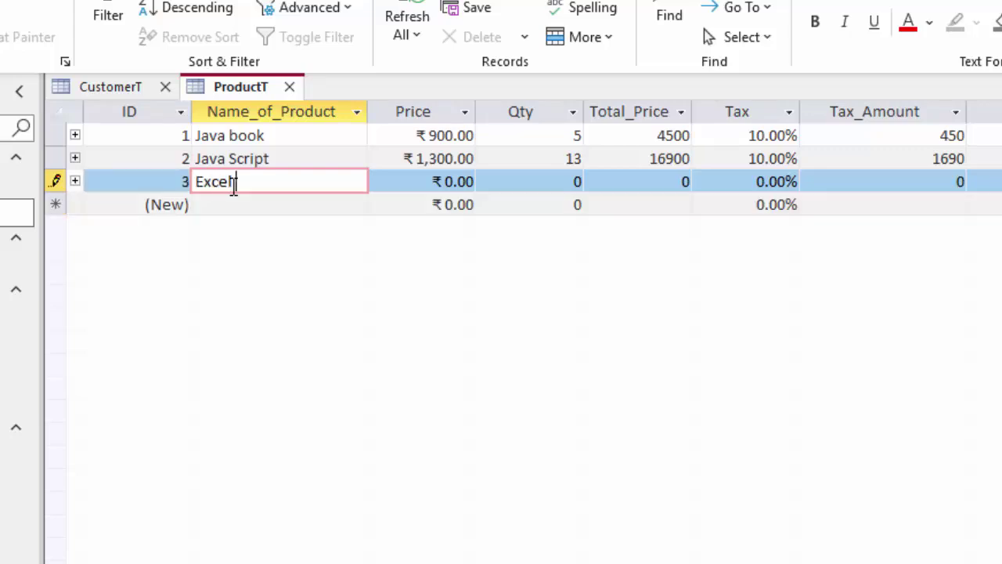
text(l Book)
key(Tab)
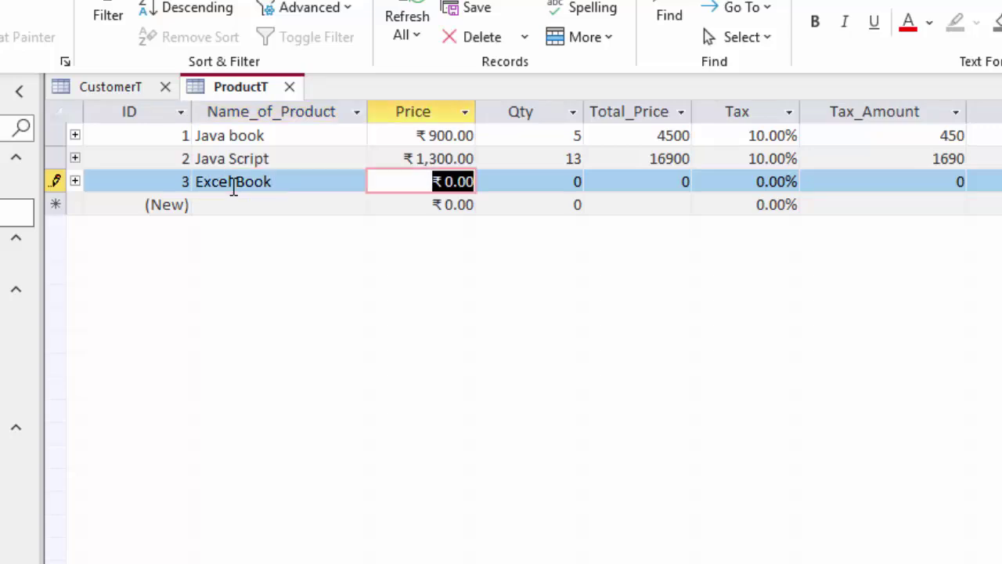
text(1100)
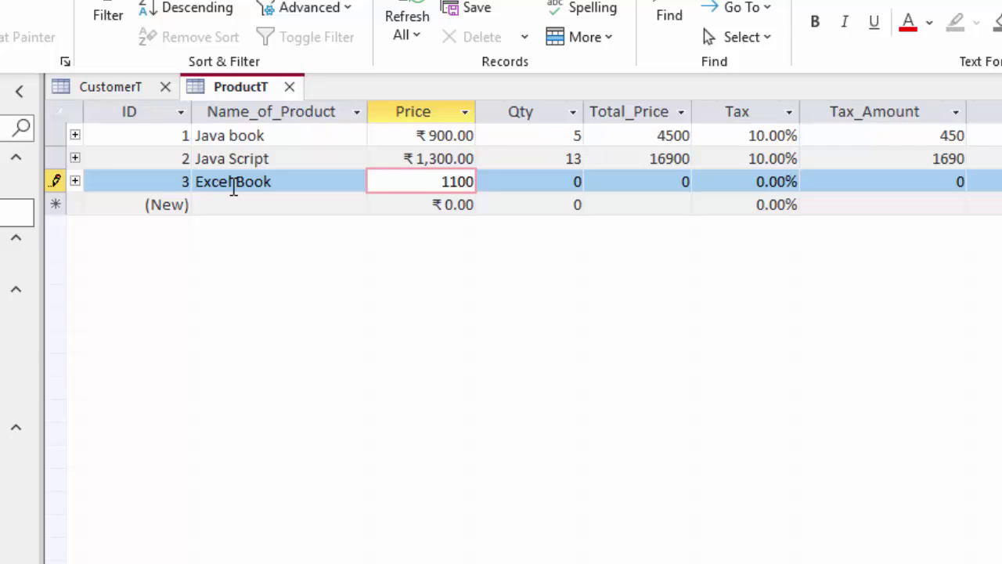
key(Tab)
text(3)
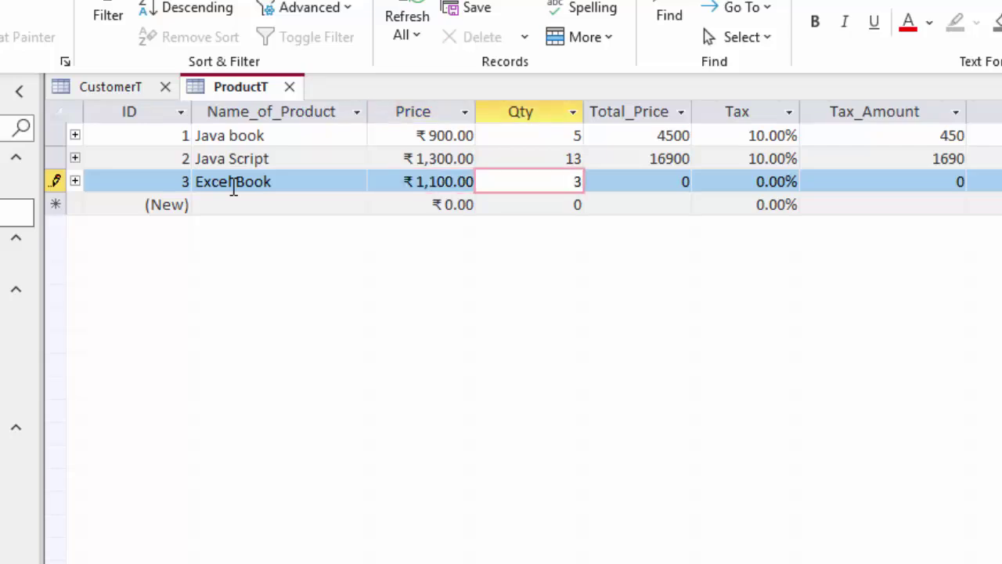
key(Tab)
key(Tab)
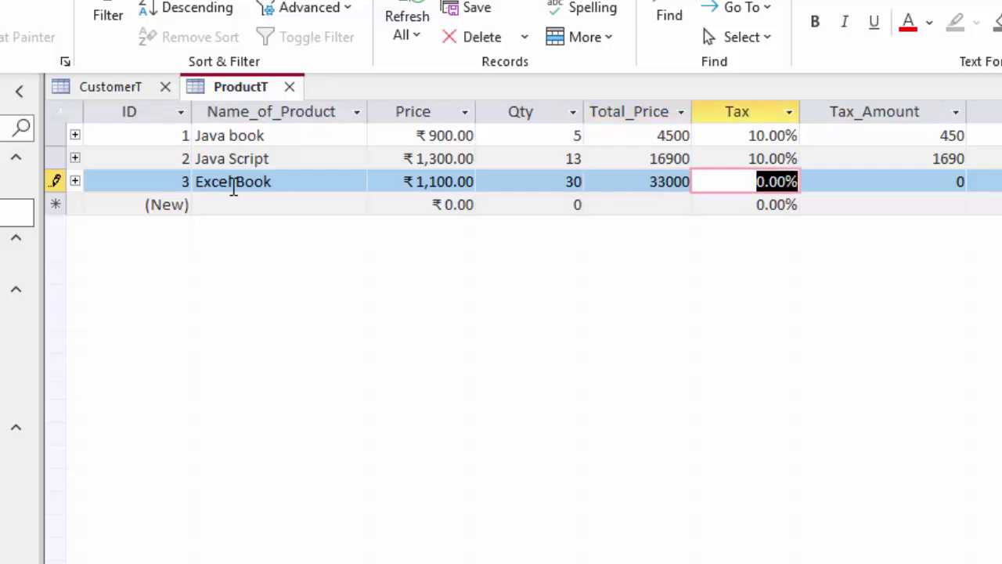
text(12)
key(Tab)
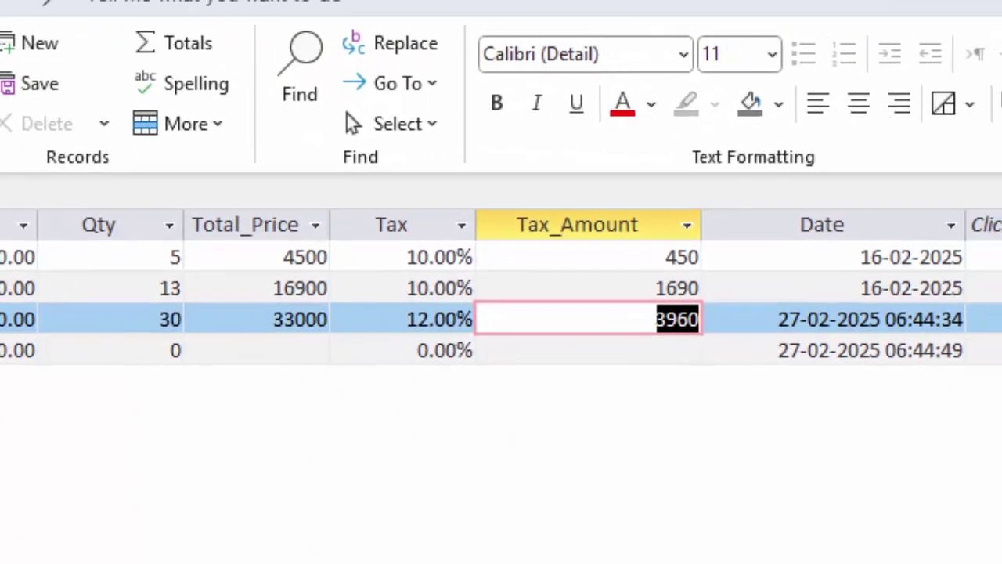
key(Tab)
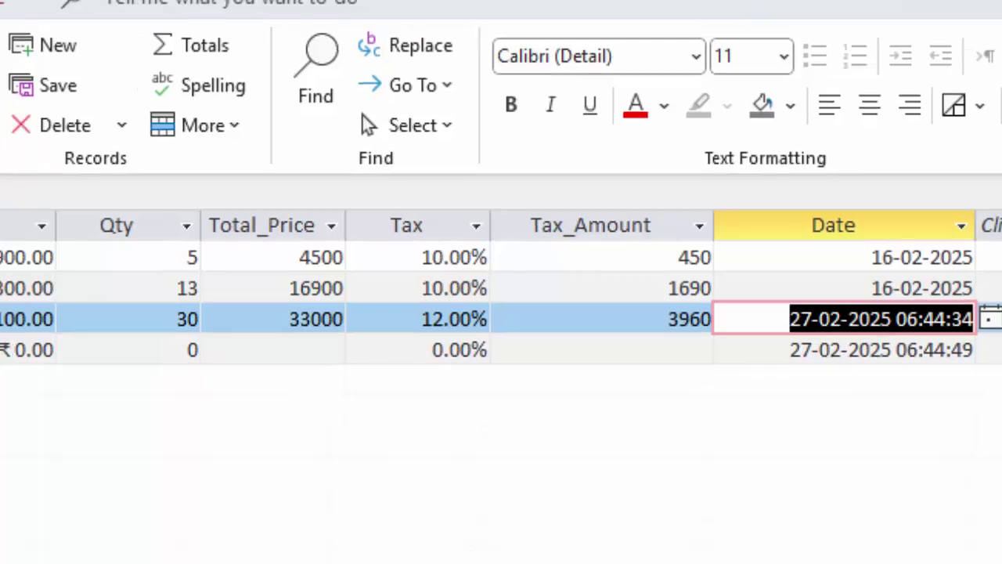
key(Tab)
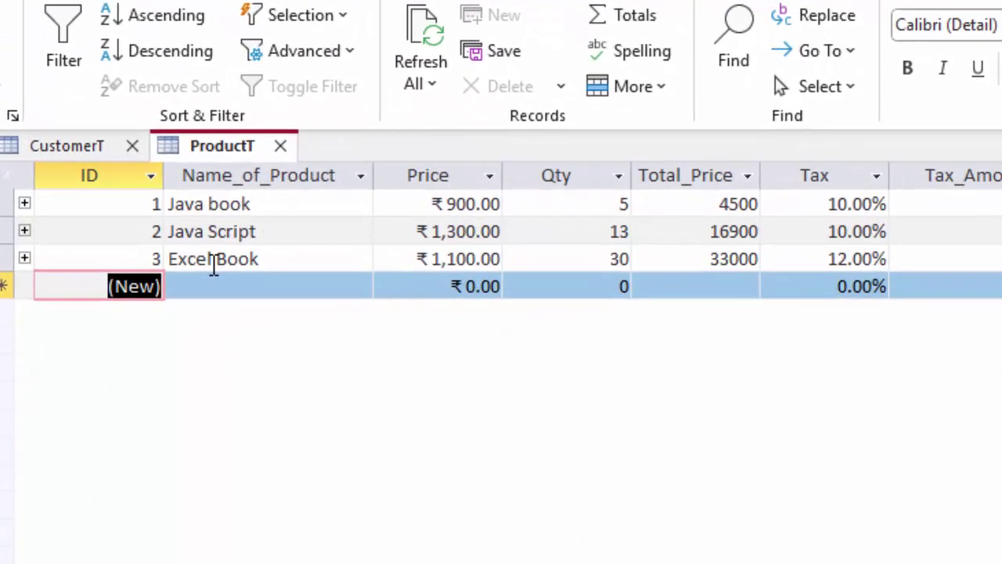
Add a product record to ProductT named html with price 1200, quantity 34 and tax 5%
key(Tab)
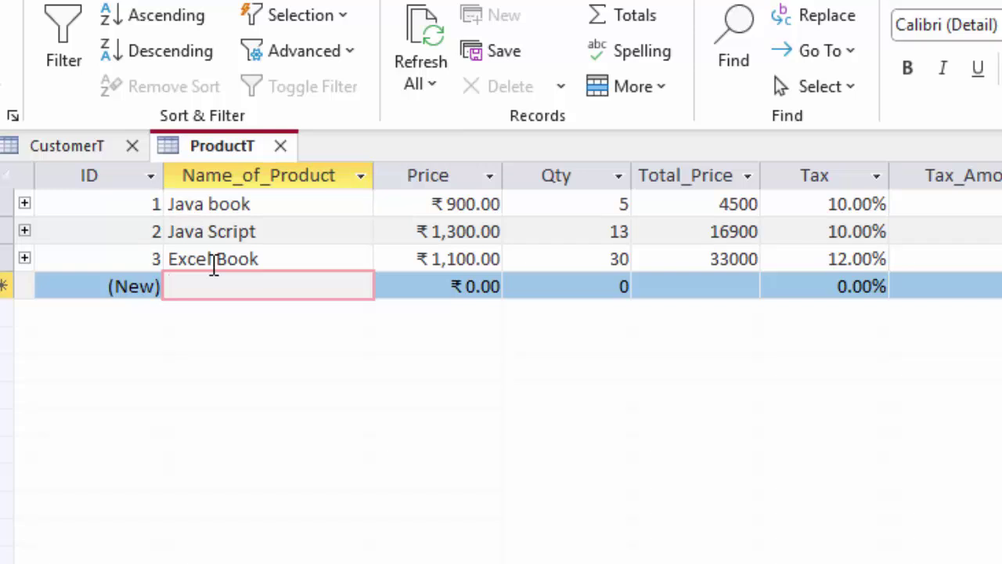
text(html)
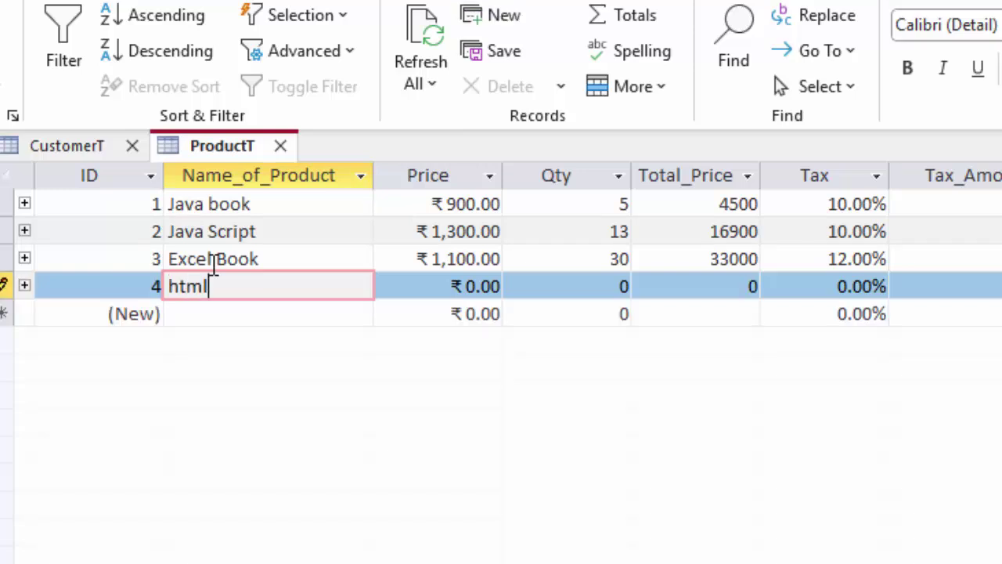
key(Tab)
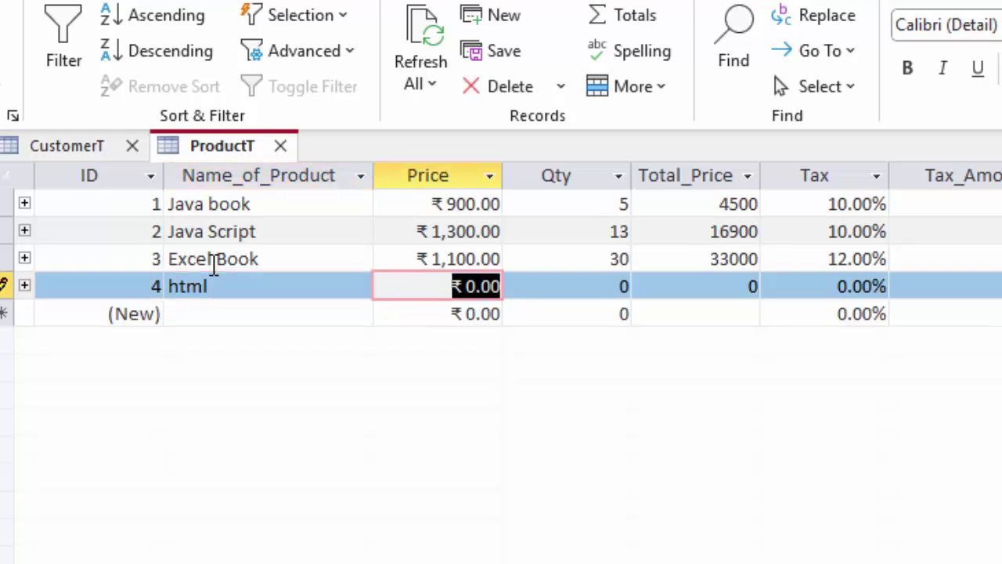
text(1200)
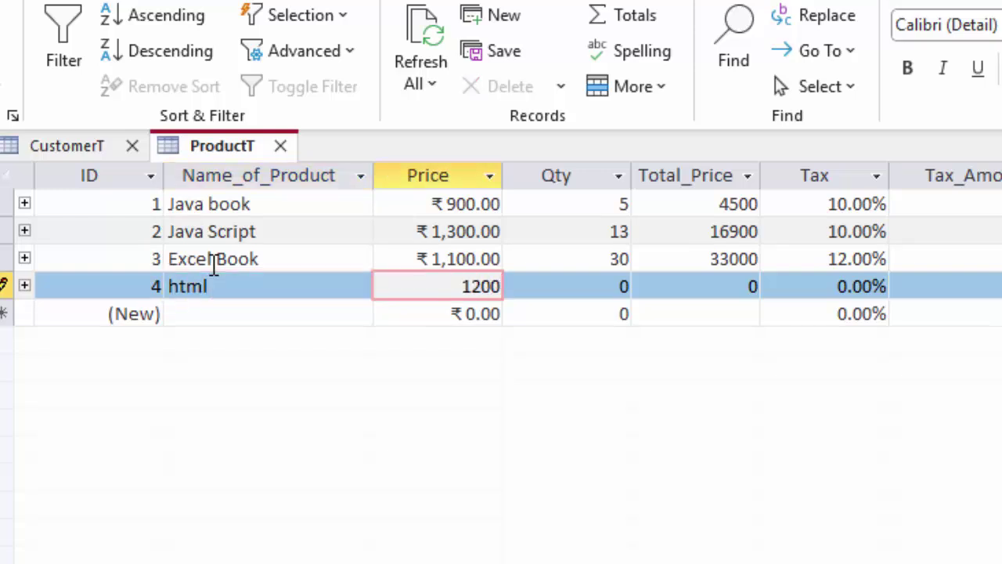
key(Tab)
text(34)
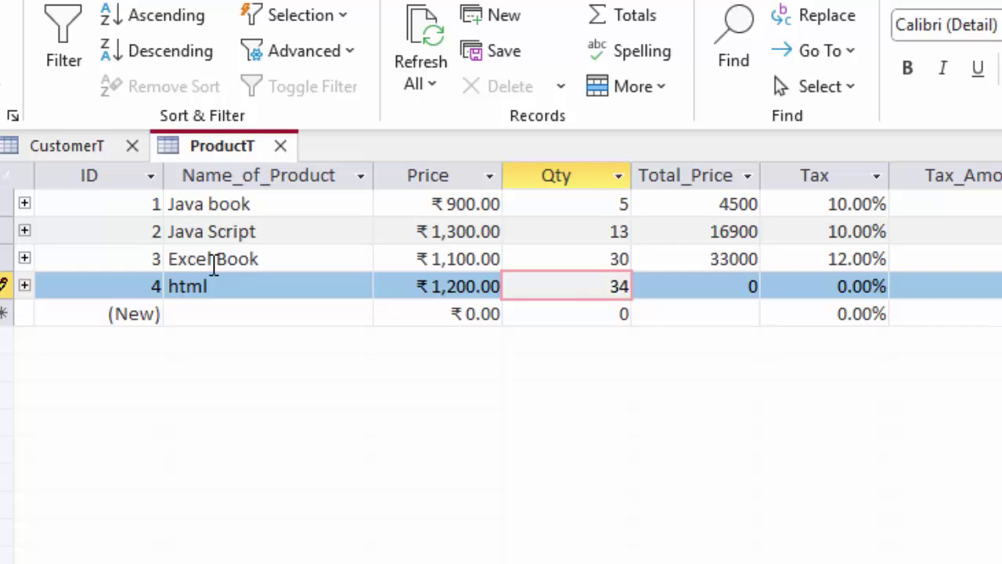
key(Tab)
key(Tab)
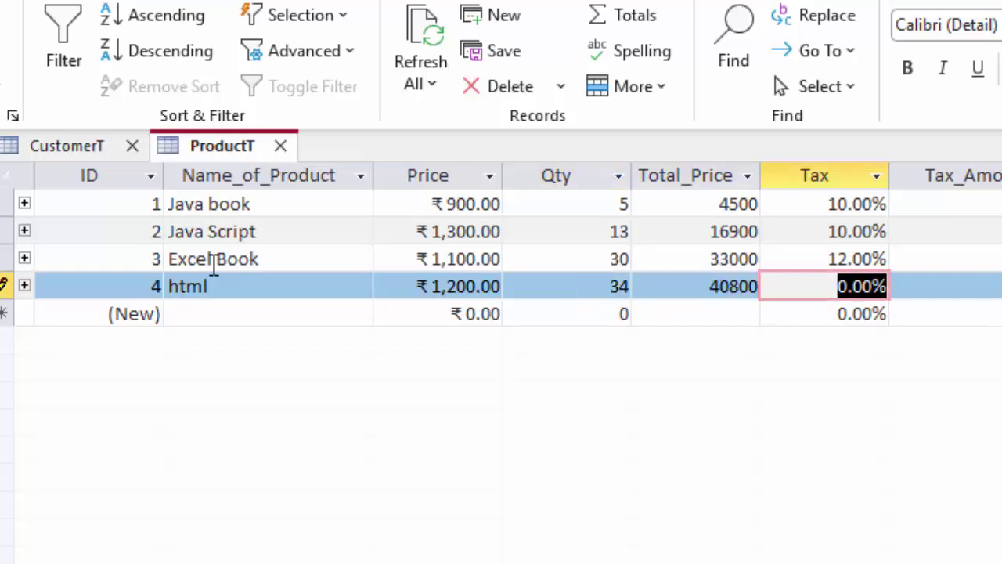
key(BackSpace)
text(5%)
key(Tab)
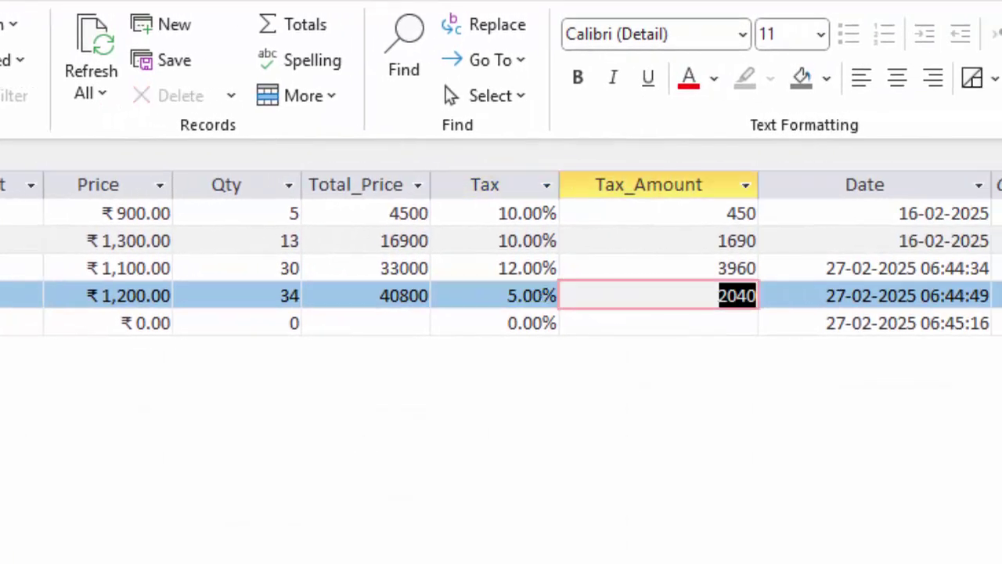
key(Tab)
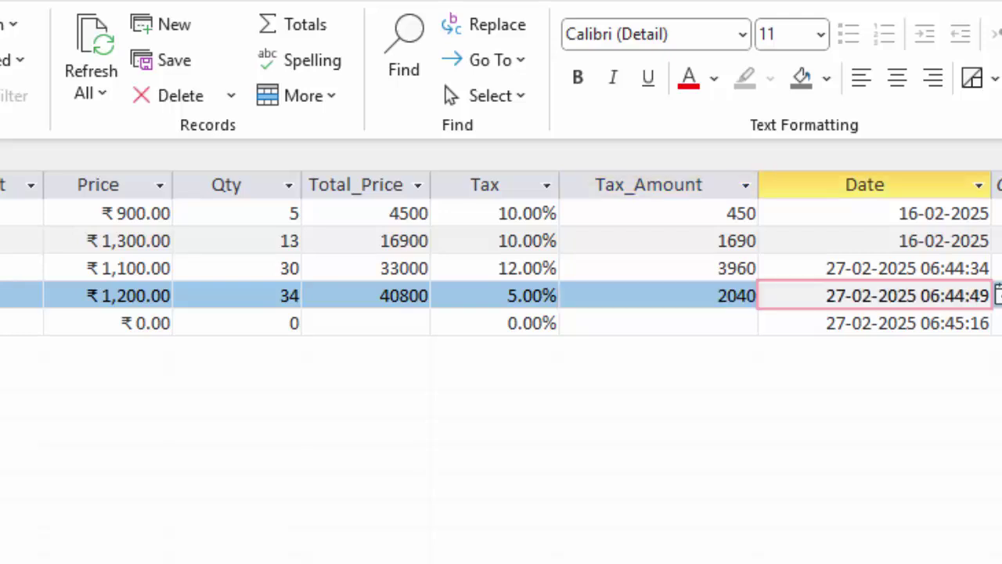
key(Tab)
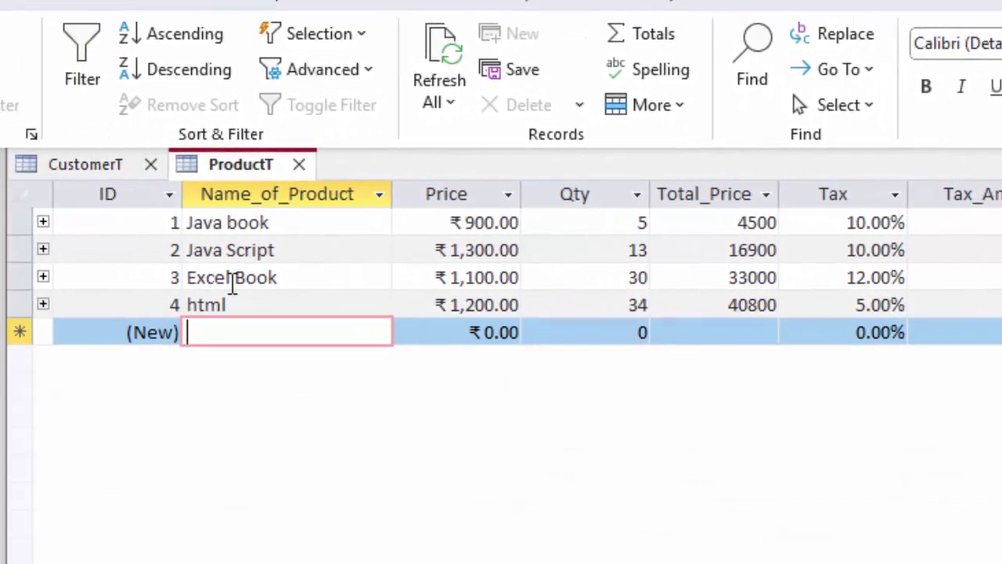
Add a product record to ProductT named VBA with price 2000, quantity 23 and tax 12%, and close the open tables
text(VBA)
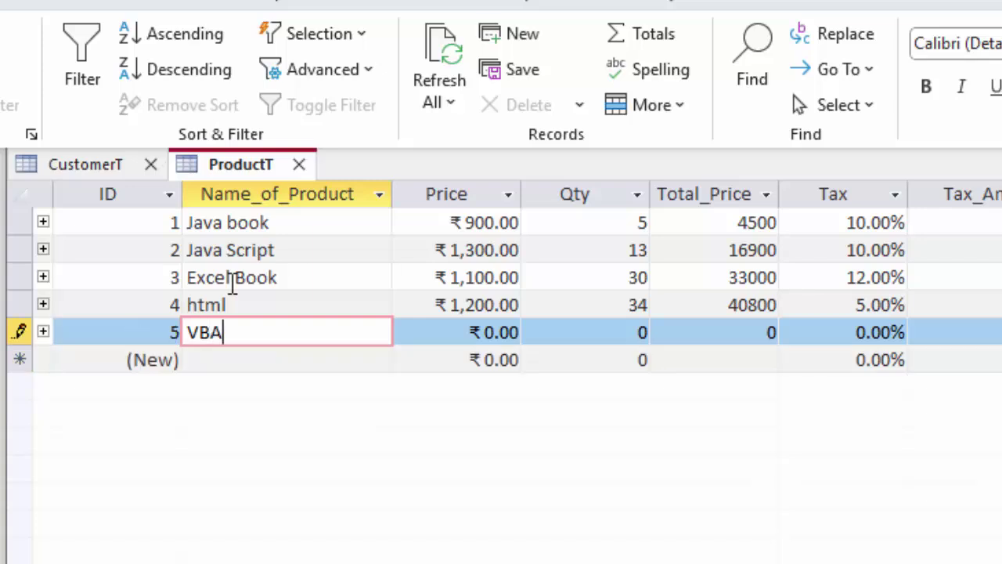
key(Tab)
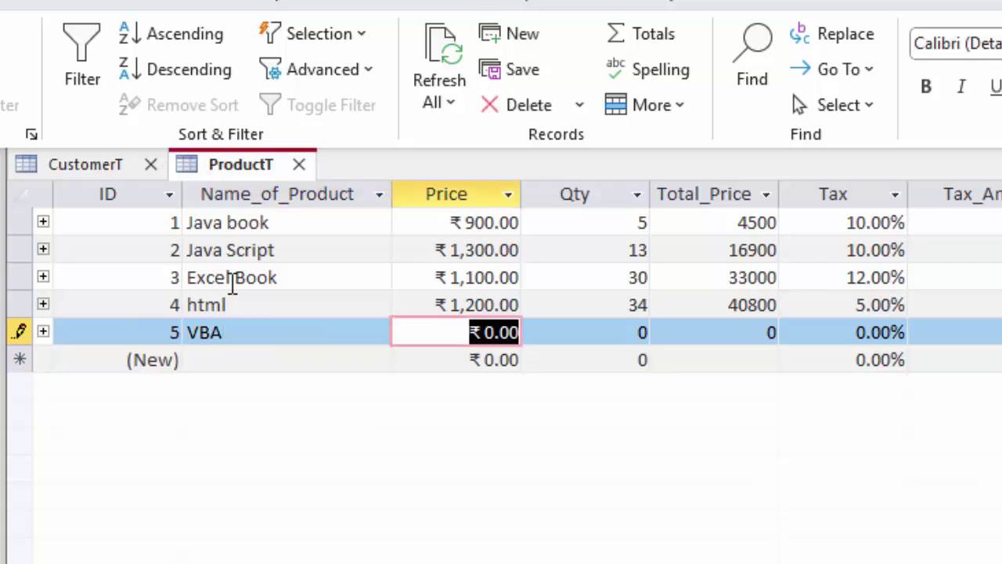
text(2000)
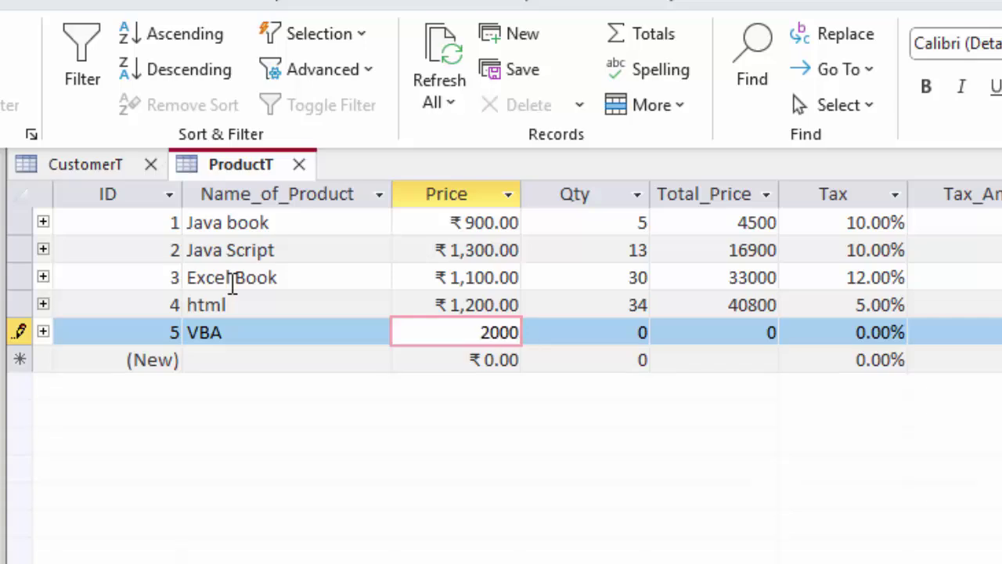
key(Tab)
key(BackSpace)
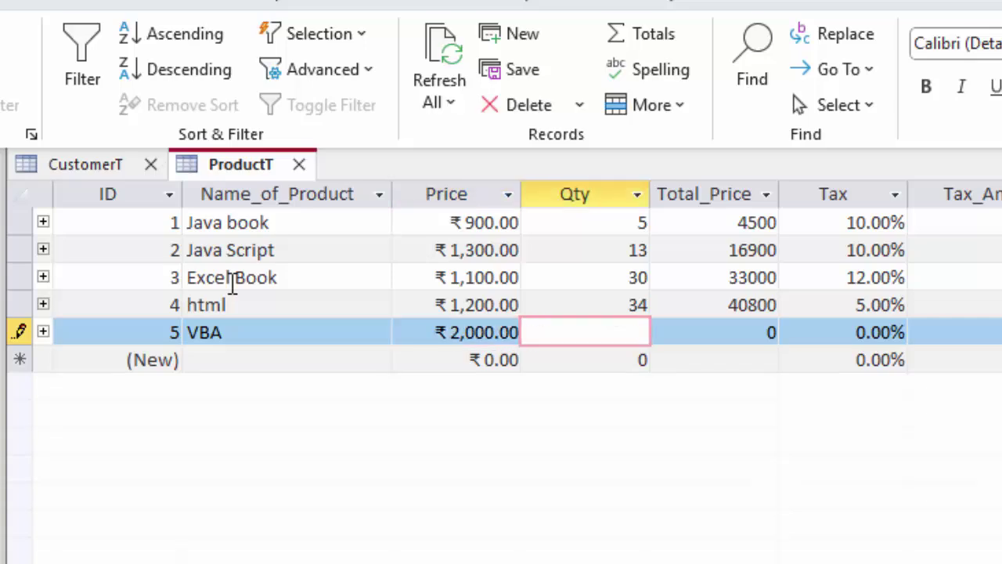
text(23)
key(Tab)
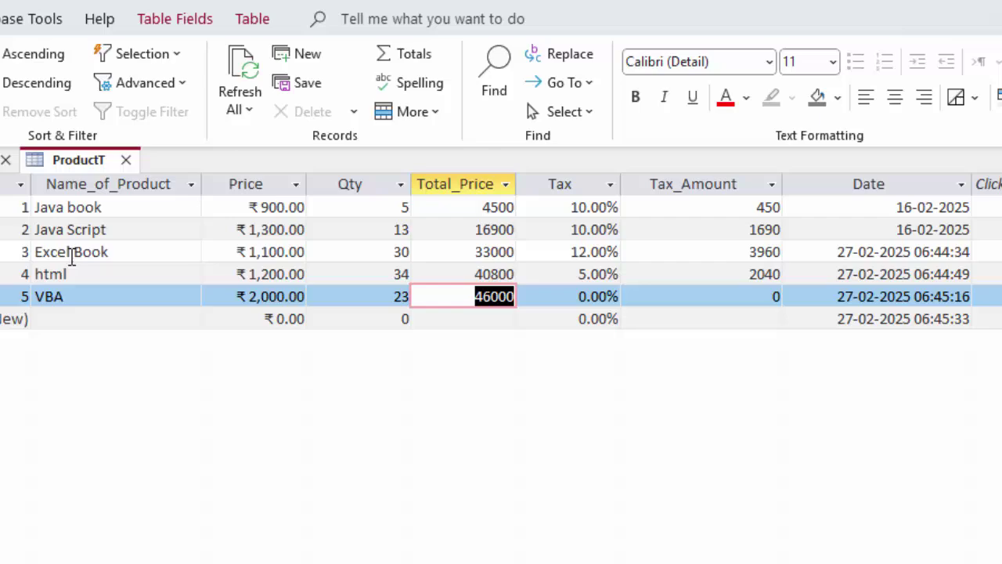
key(Tab)
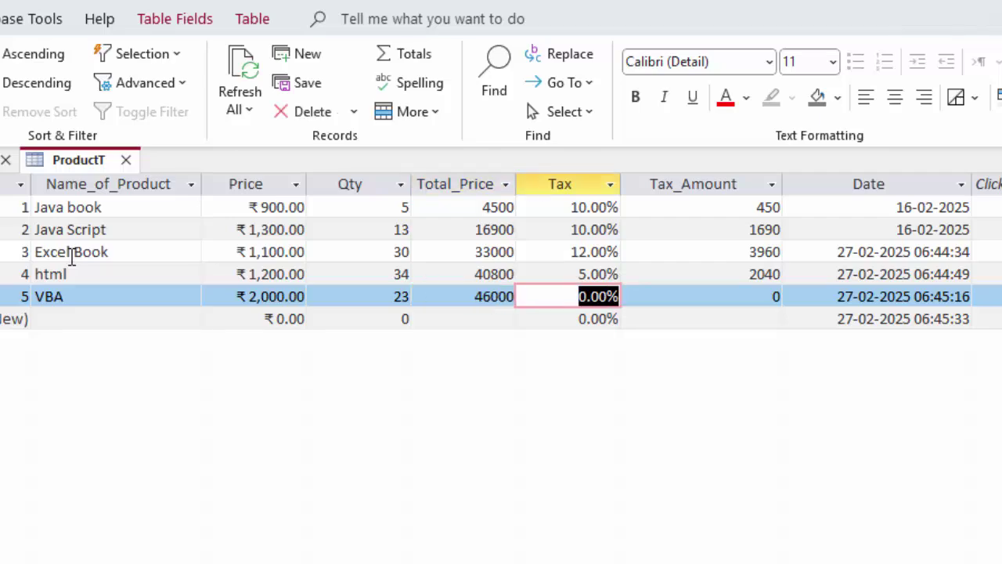
text(12)
key(Tab)
key(Tab)
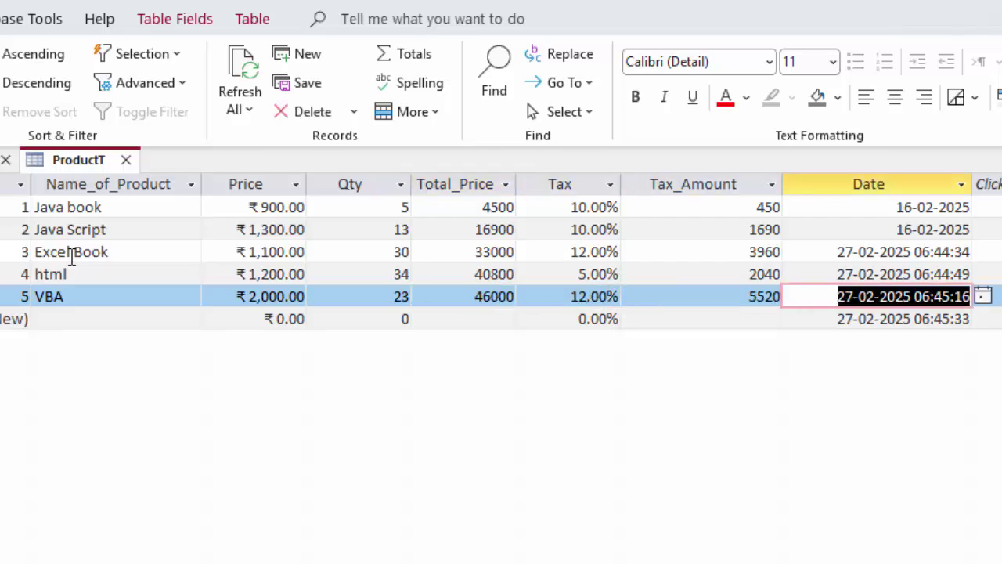
key(Tab)
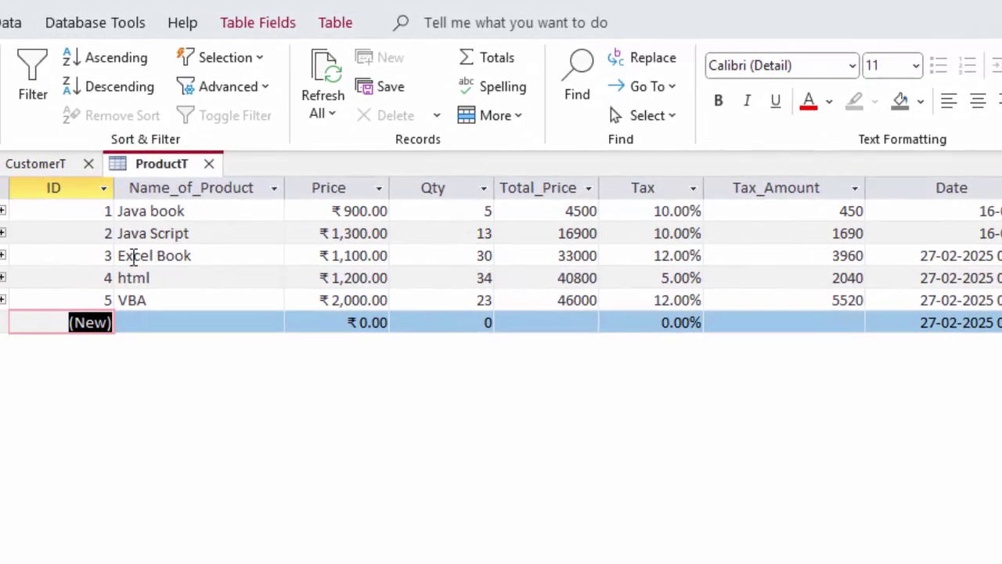
click(210, 164)
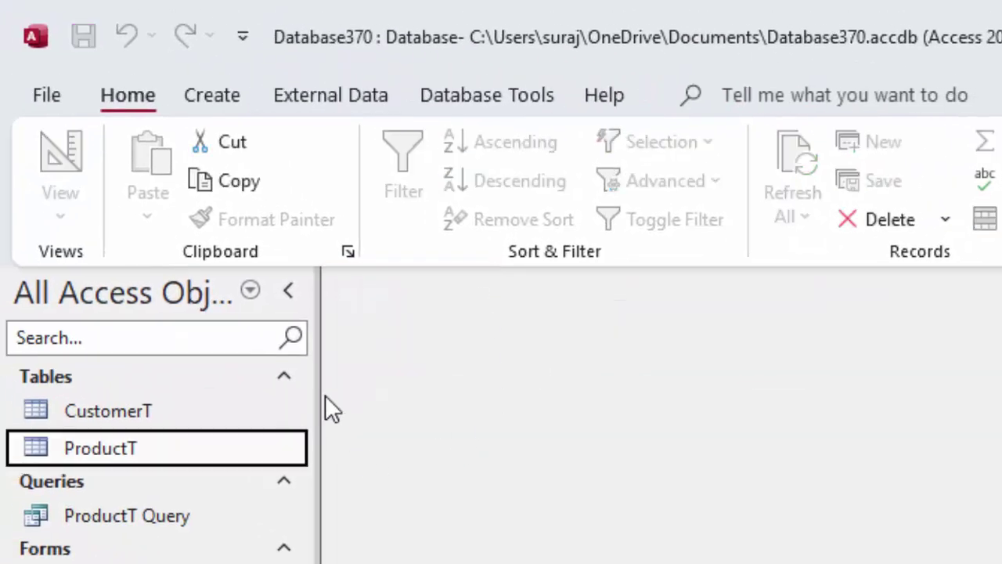
Open the ProductT table and add a product record named Excel VBA with price 900, quantity 30 and tax 5%
double_click(178, 445)
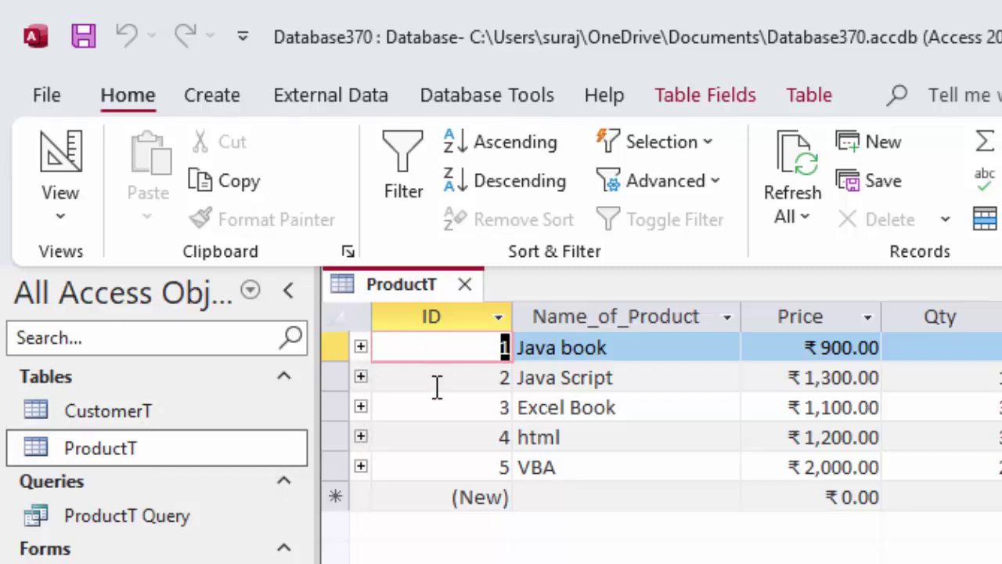
click(554, 491)
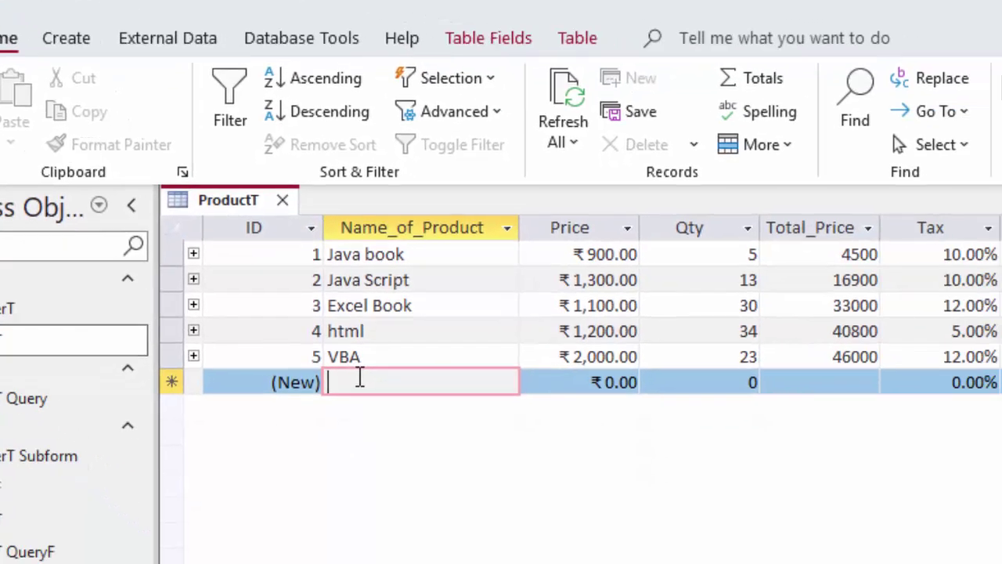
text(Exc)
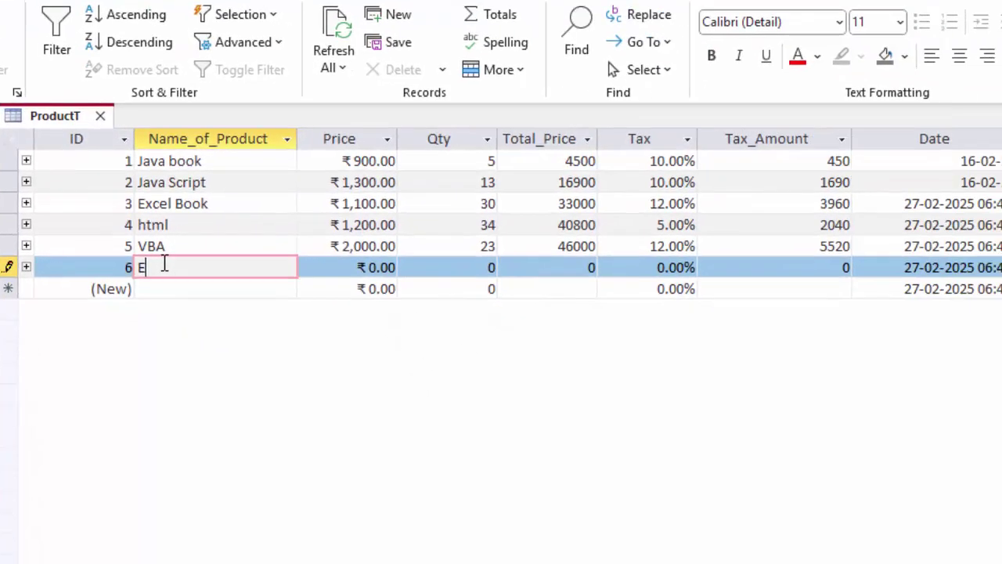
text(e)
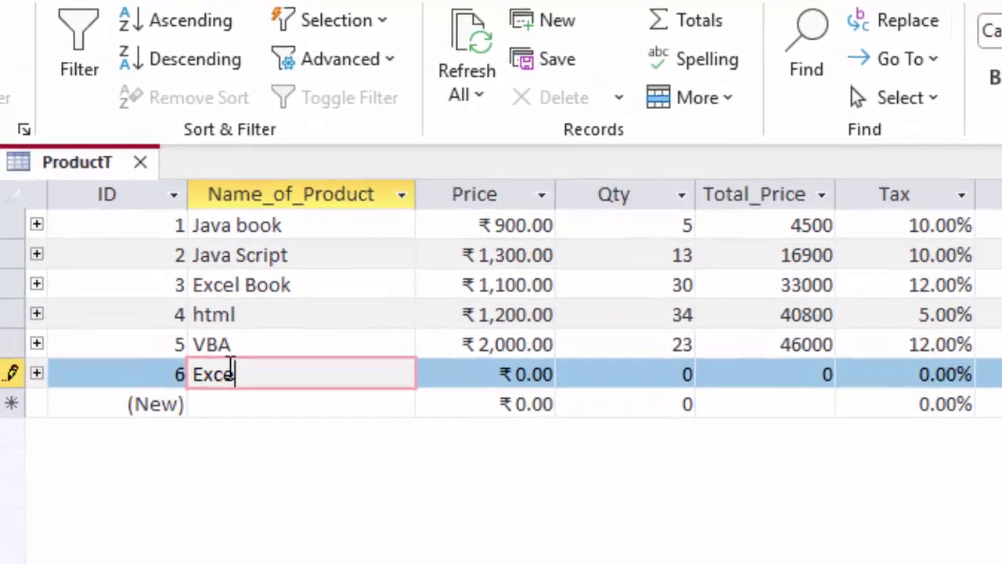
text(l VBA)
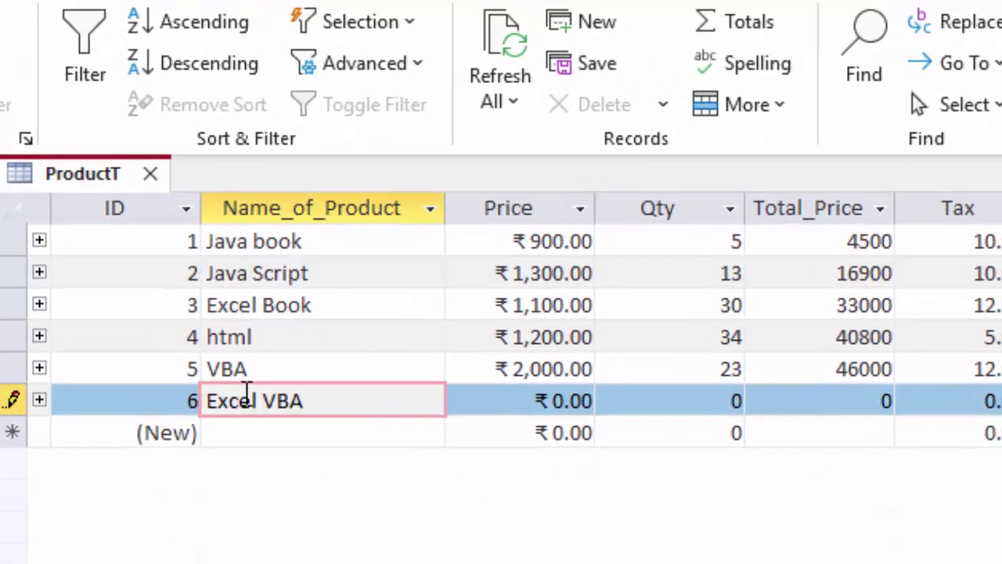
key(Tab)
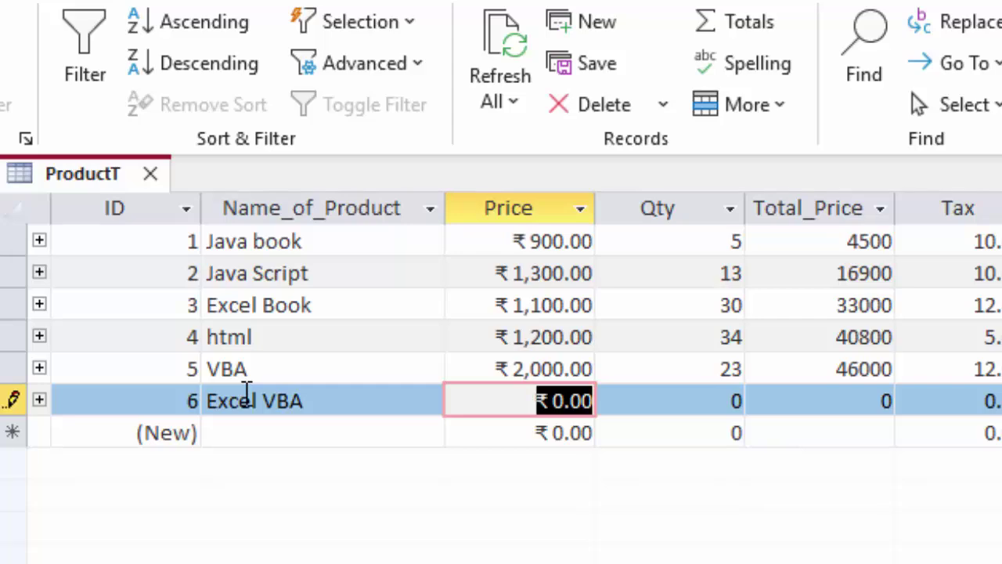
text(900)
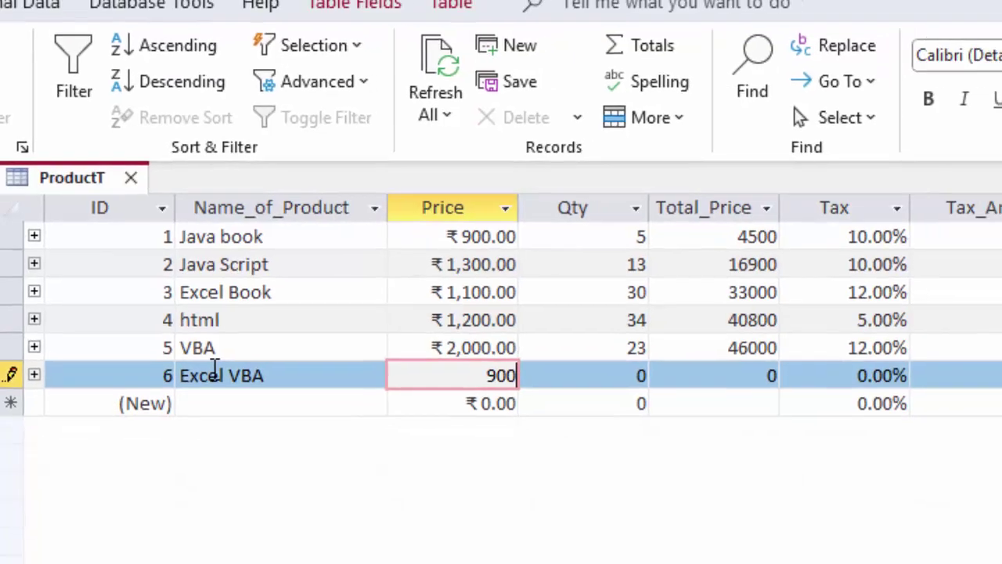
key(Tab)
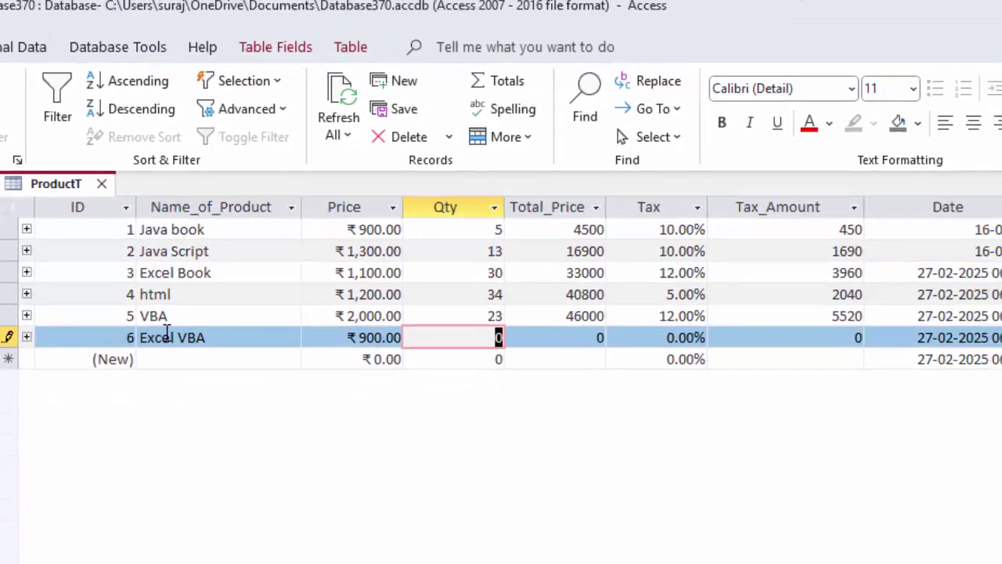
text(3)
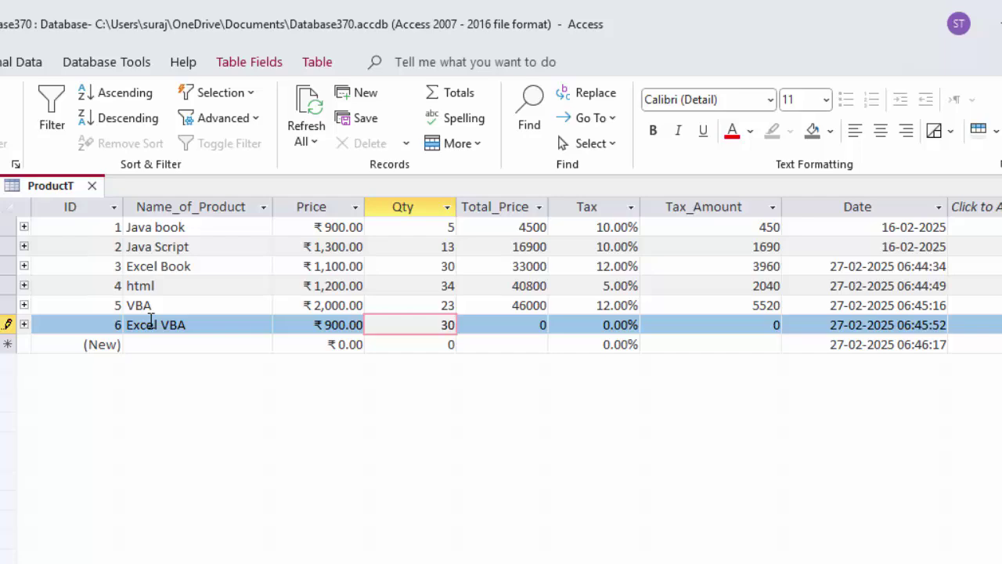
key(Tab)
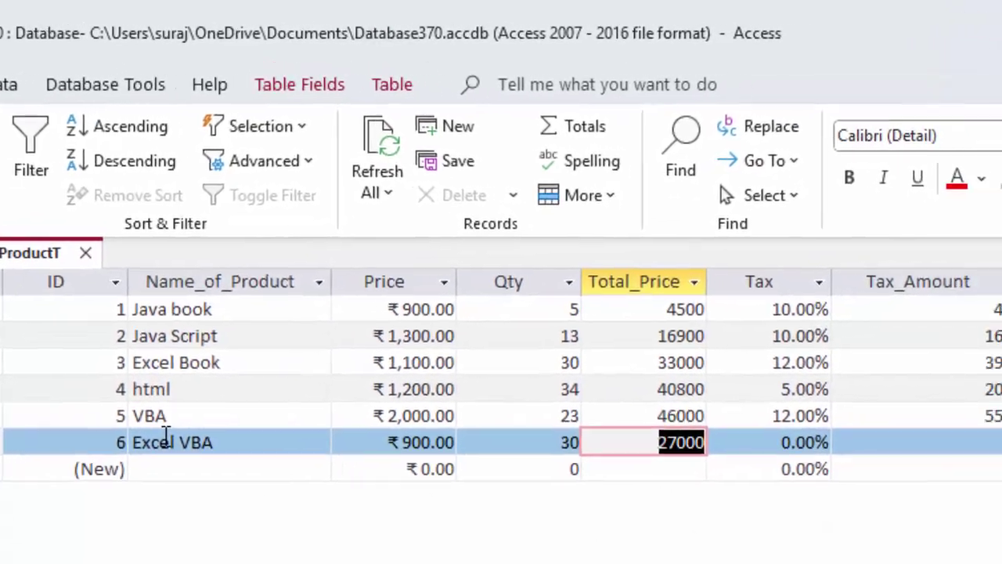
key(Tab)
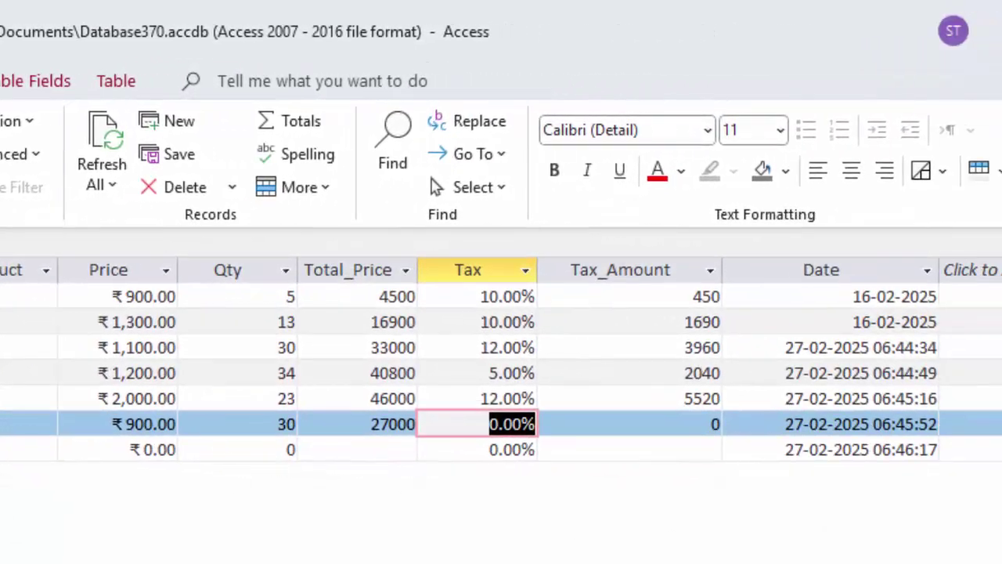
text(5)
key(Tab)
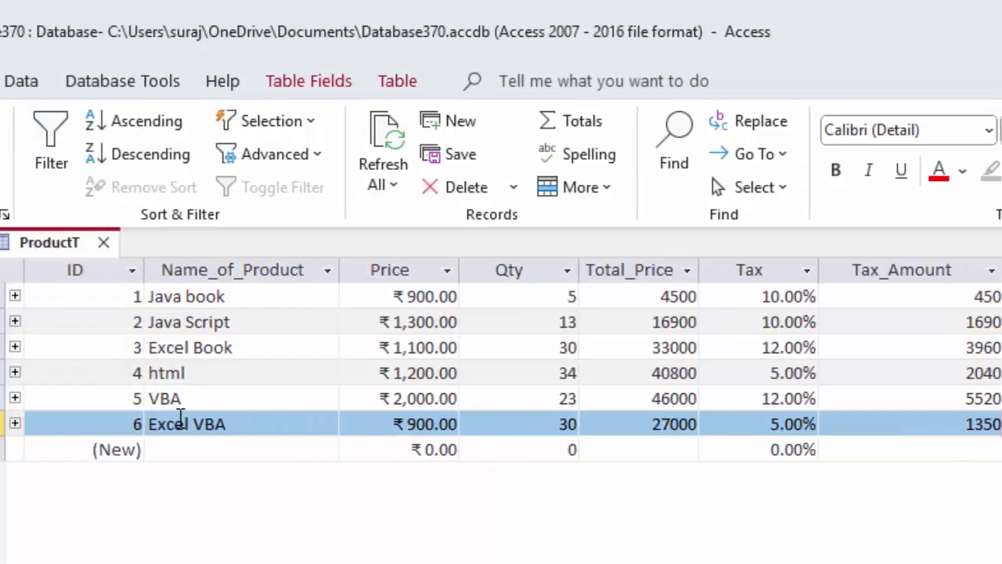
key(Tab)
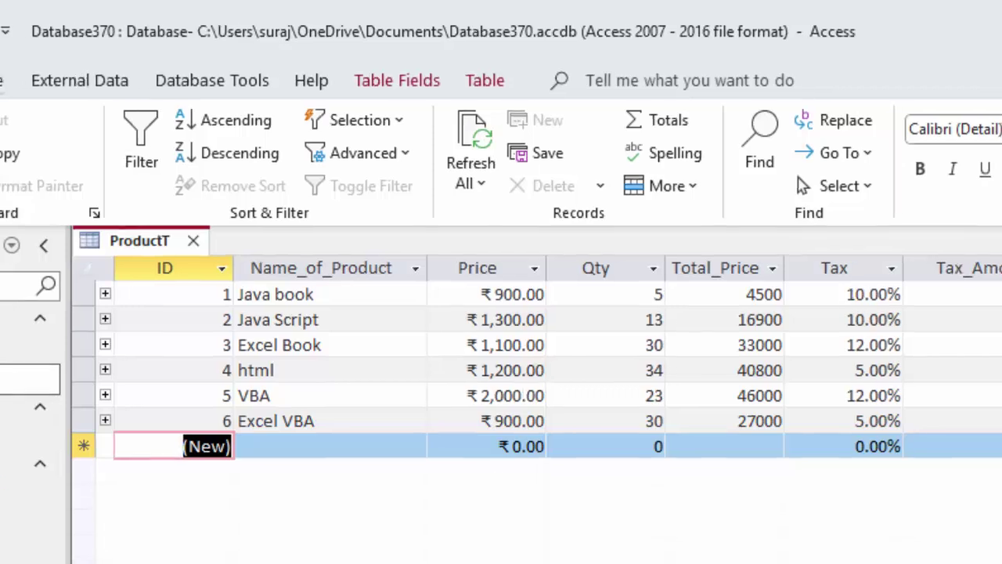
Create a new query design, switch it to SQL view and select the default SELECT statement
click(62, 69)
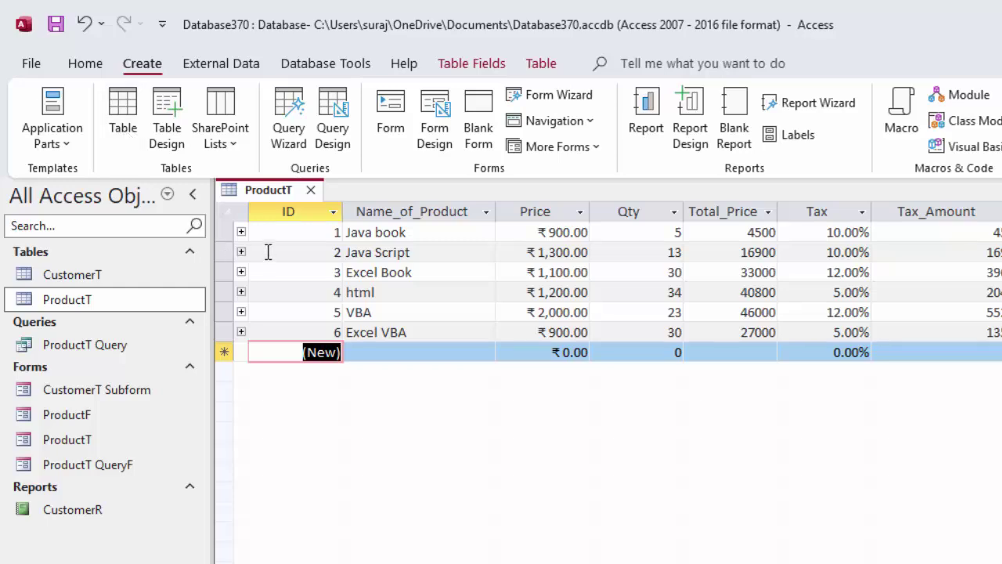
click(335, 106)
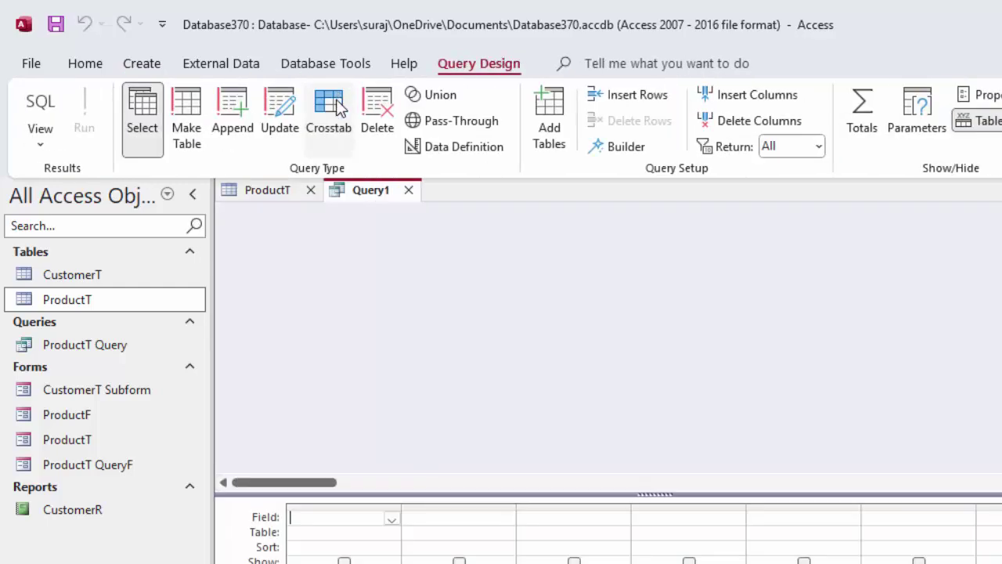
click(36, 105)
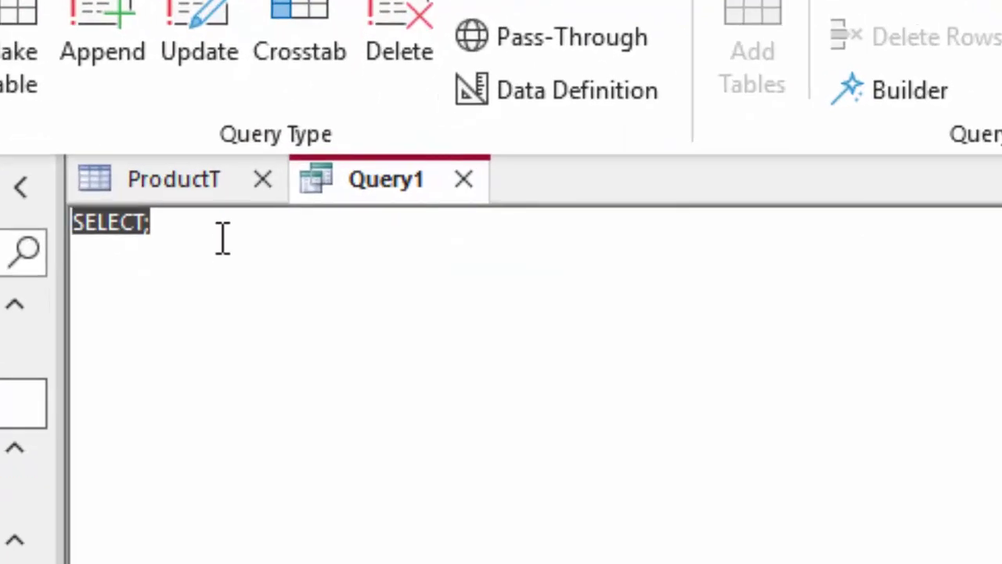
drag(234, 235, 66, 208)
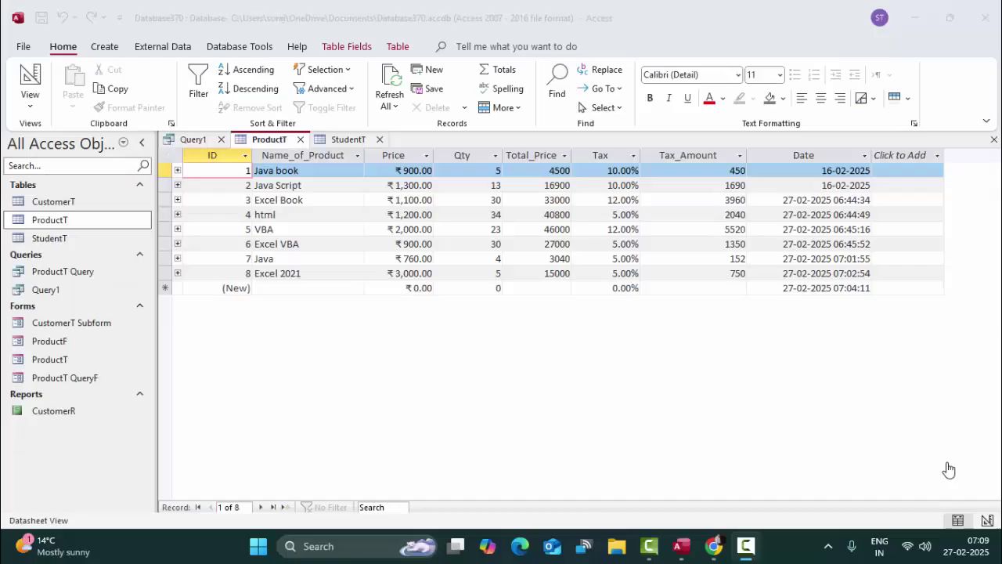
Look over the records in the ProductT and StudentT tables
click(348, 289)
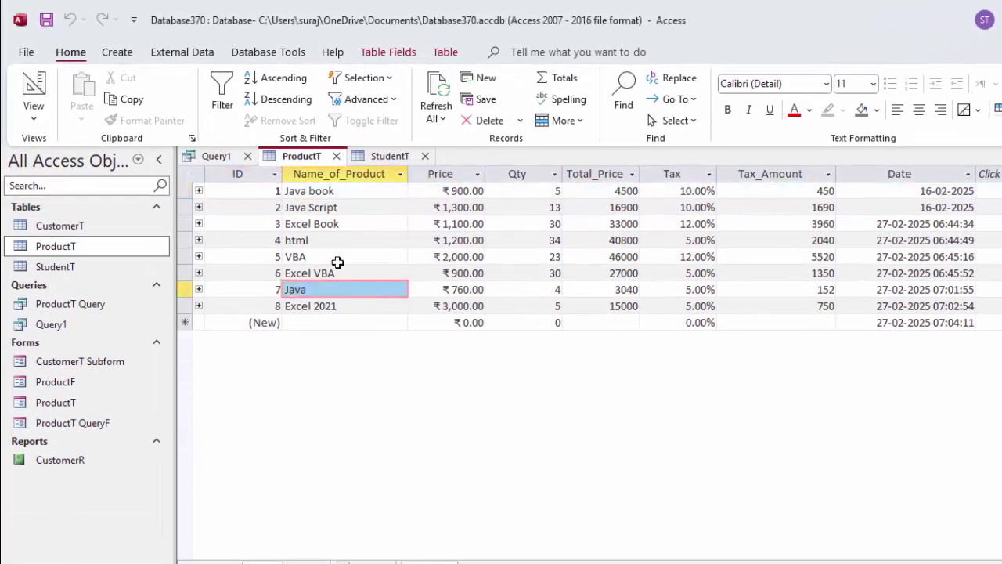
click(389, 156)
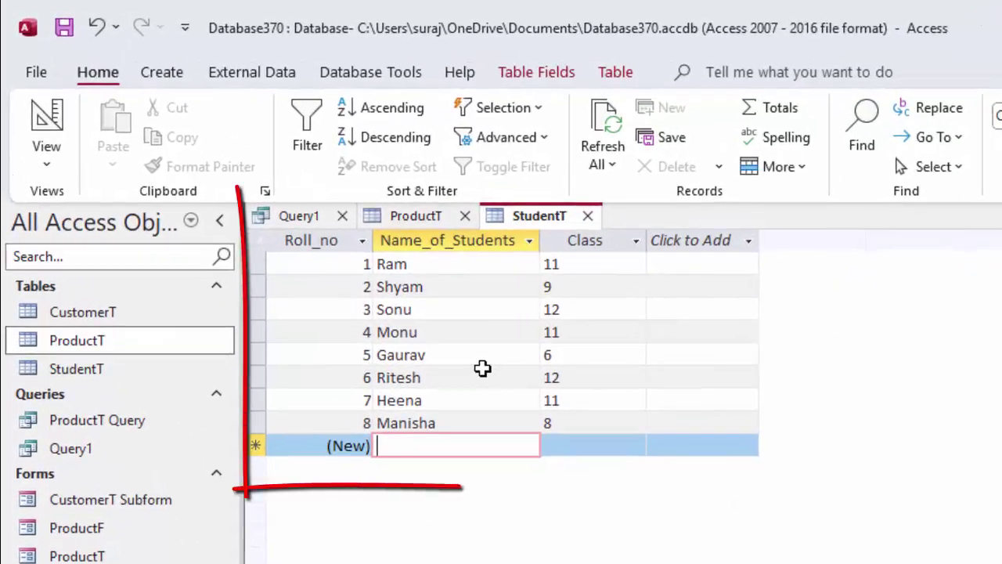
click(461, 359)
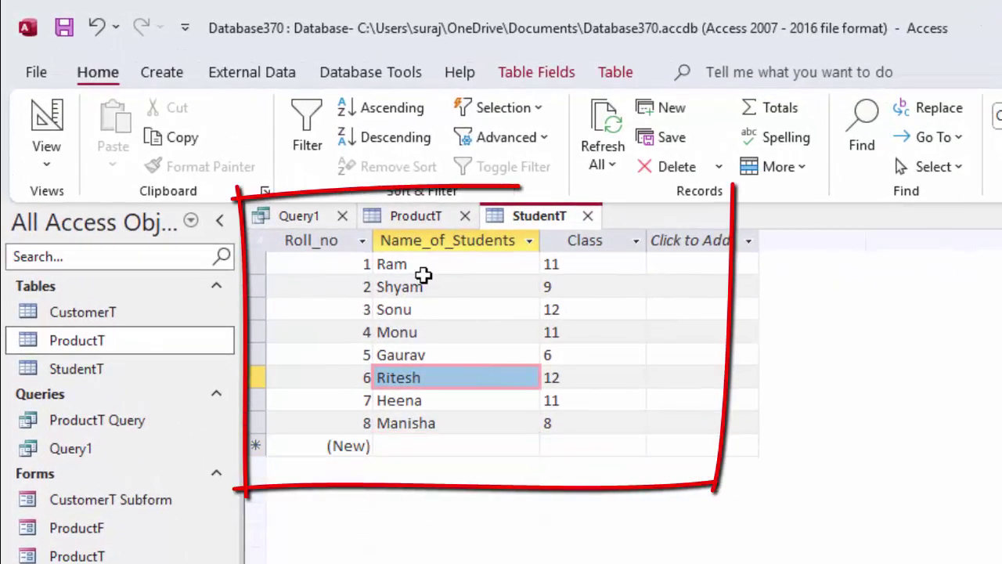
Clear the SQL statement in Query1 and close the query without saving the design changes
click(323, 218)
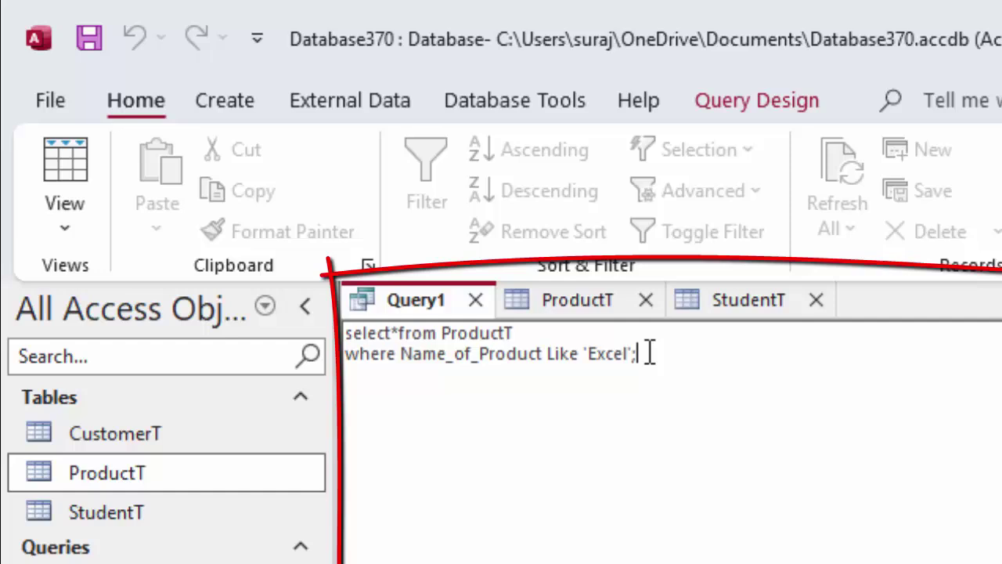
mouse_move(649, 353)
mouse_down()
mouse_move(494, 352)
mouse_move(368, 331)
mouse_move(284, 336)
mouse_up()
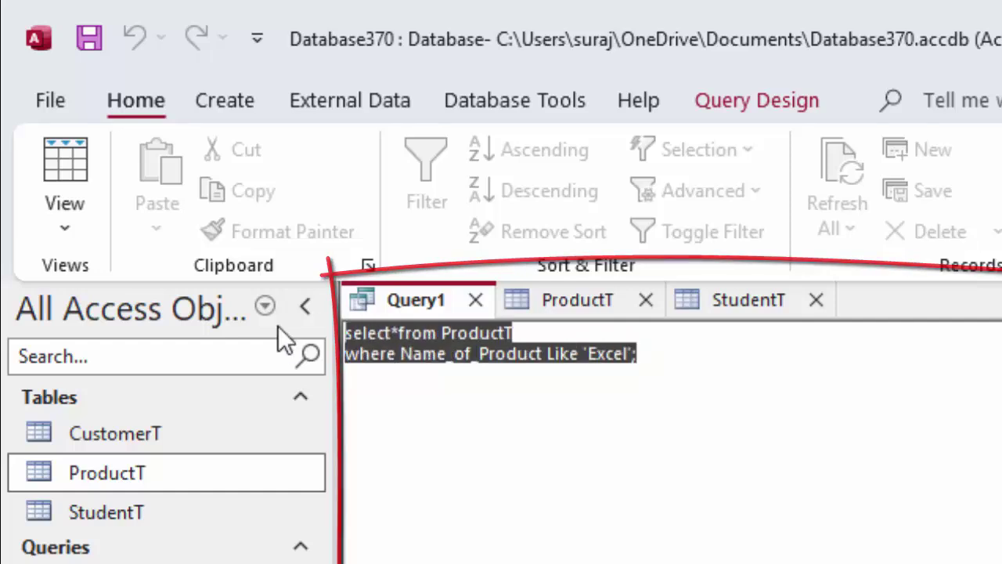
key(Delete)
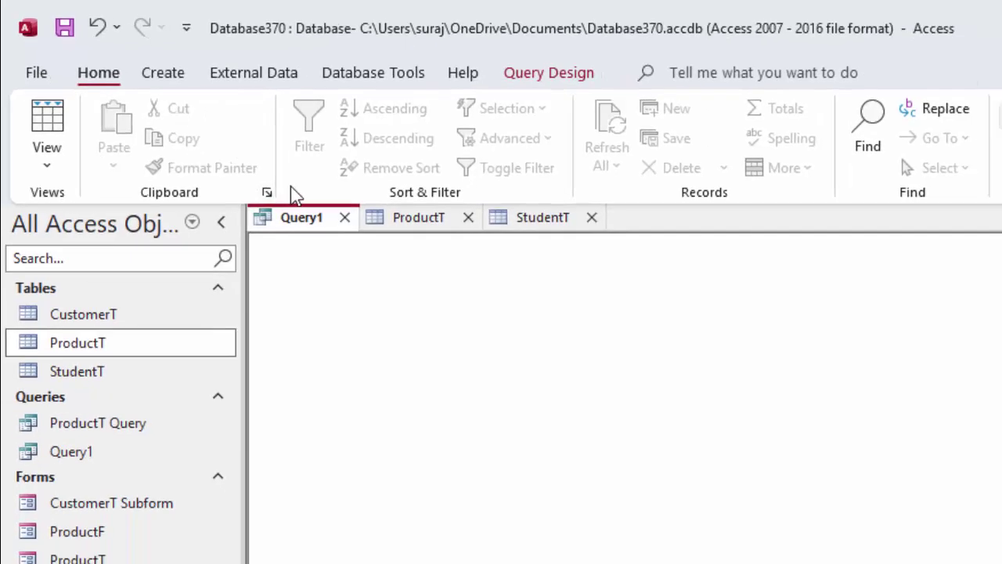
click(345, 218)
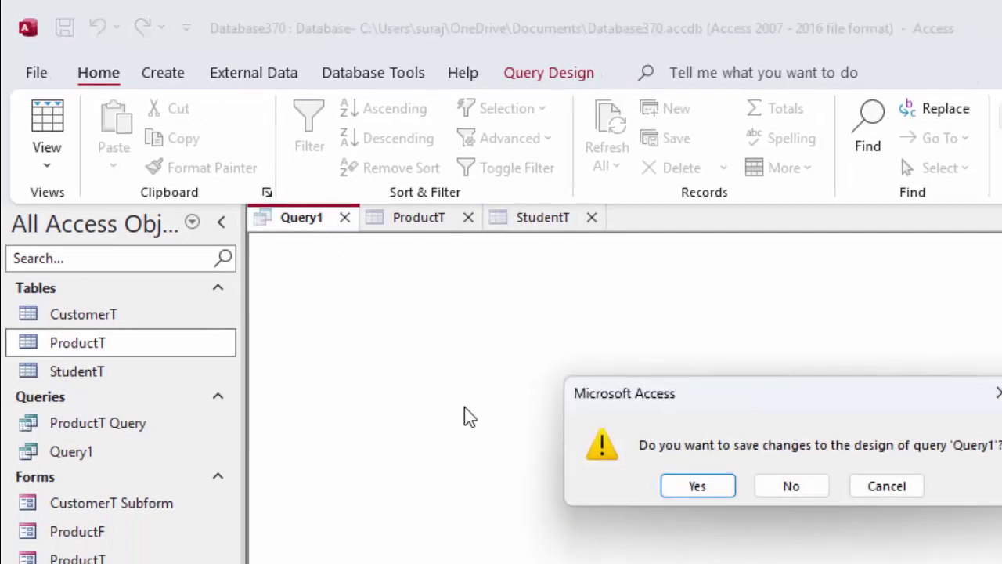
click(709, 493)
click(741, 487)
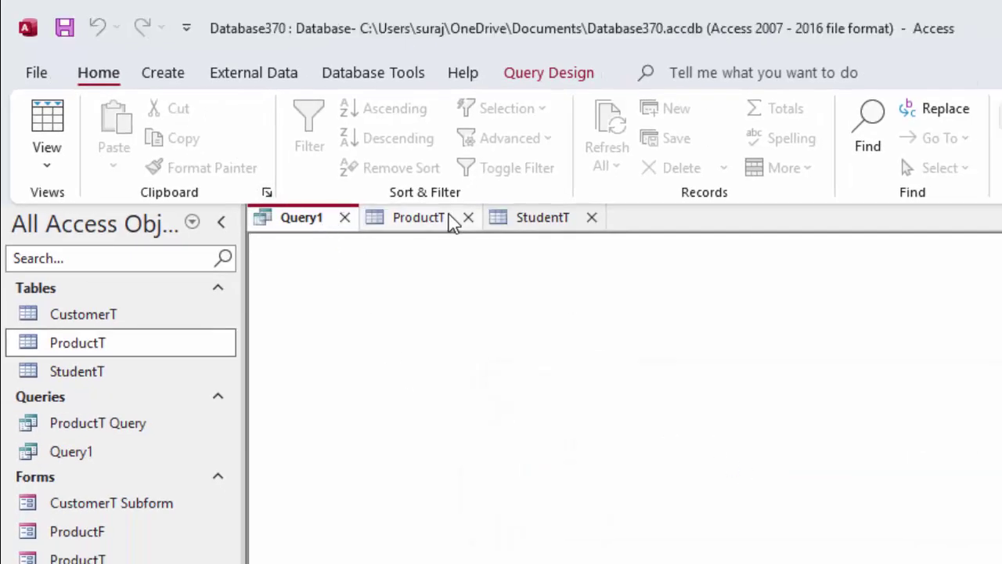
click(345, 218)
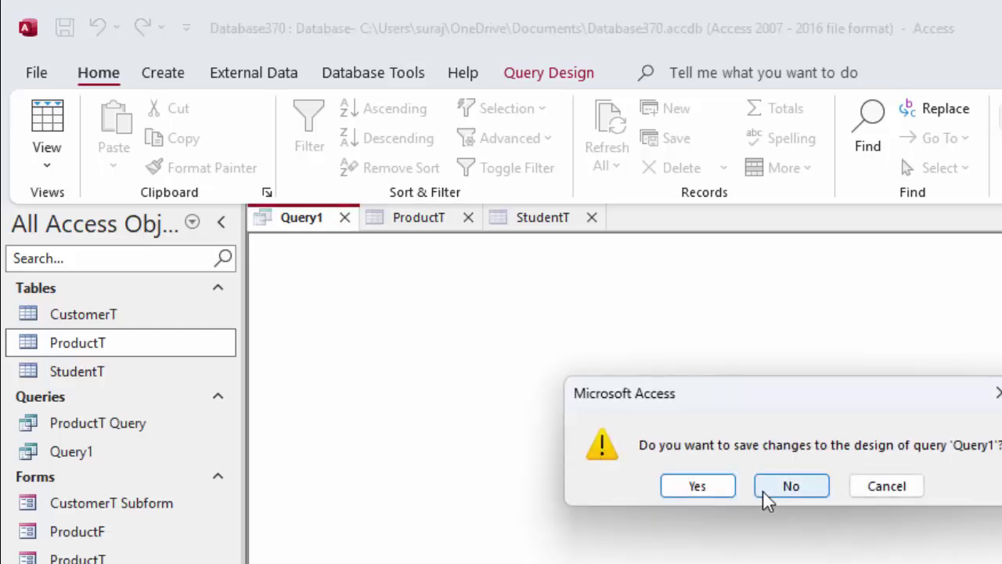
click(791, 486)
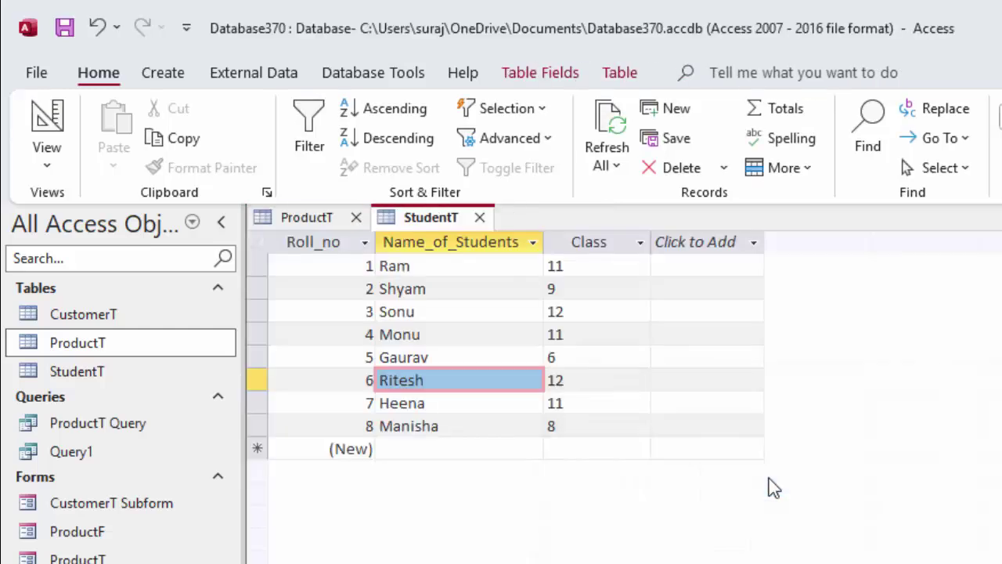
Create another query design in SQL view and remove the semicolon after SELECT
click(162, 77)
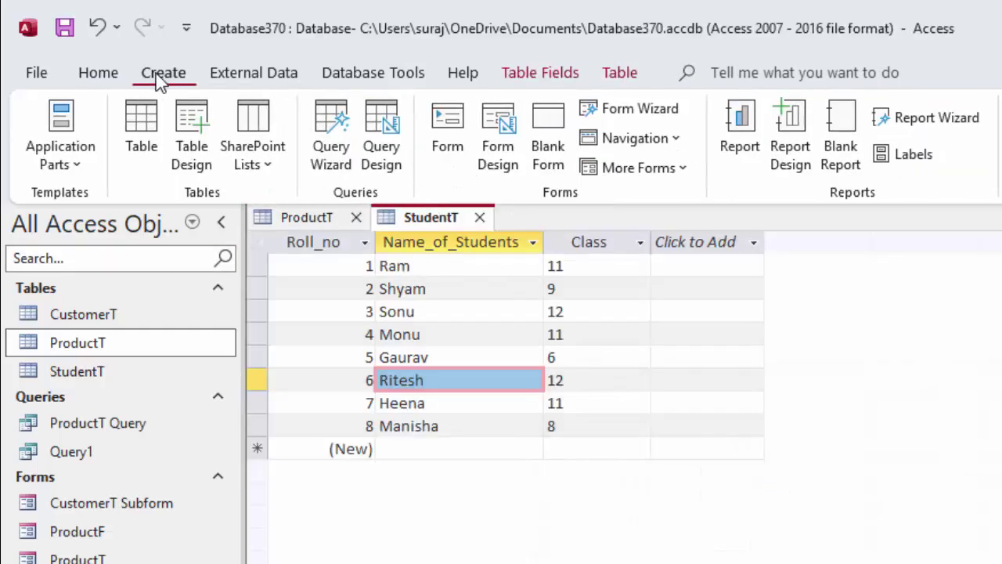
click(398, 123)
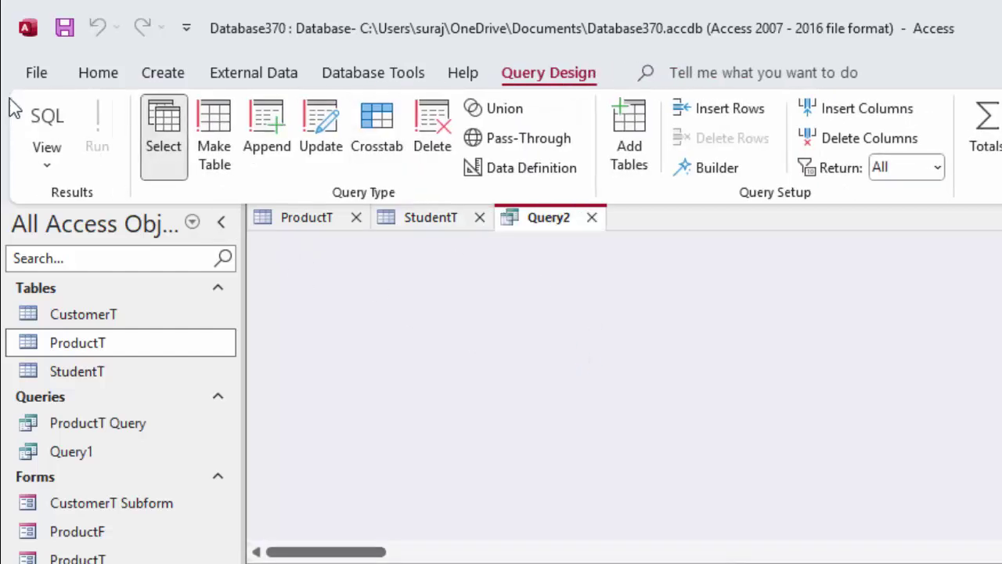
click(44, 166)
click(43, 125)
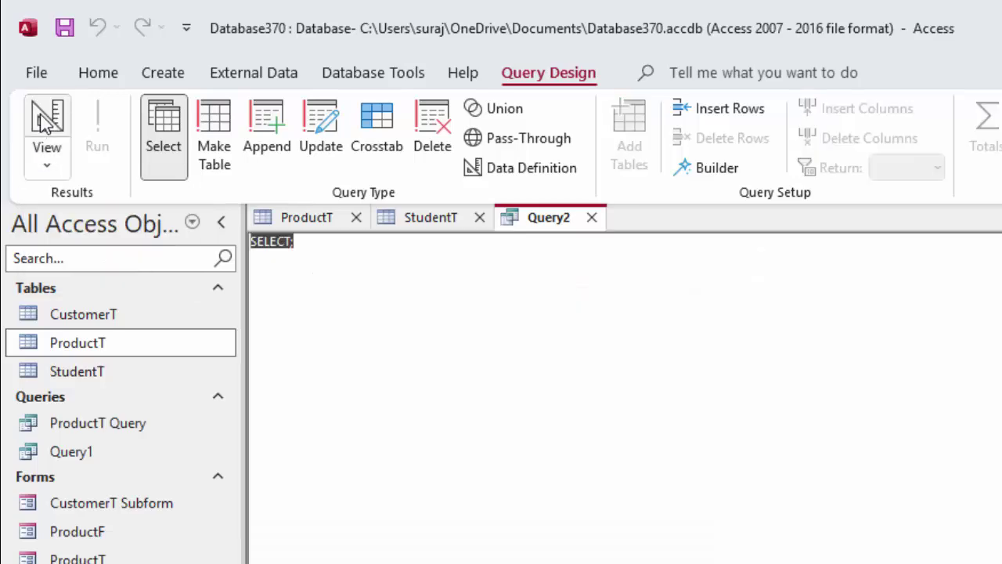
click(313, 236)
key(BackSpace)
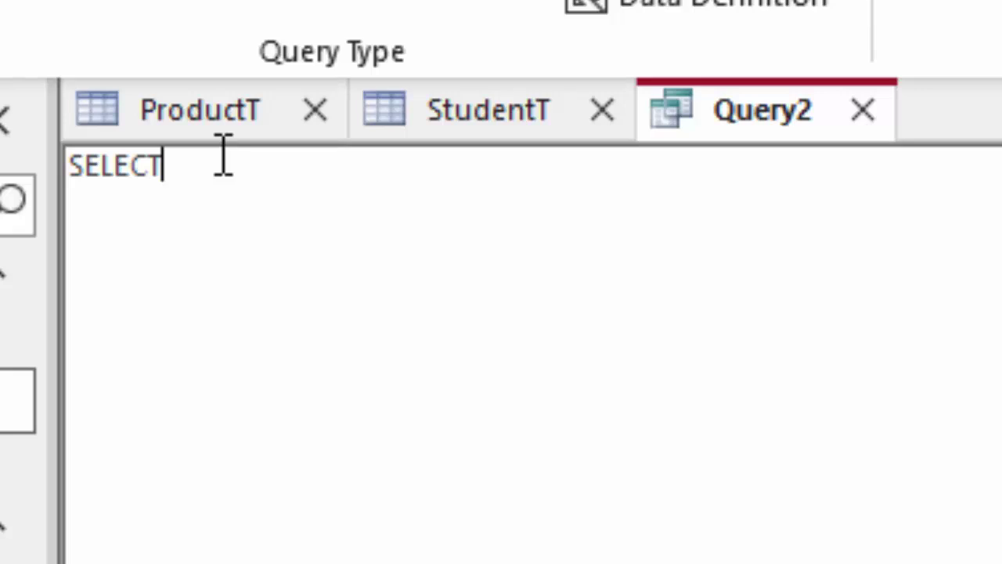
Check the records in StudentT and ProductT, and extend the Query2 statement to "SELECT *from StudentT"
click(482, 130)
click(260, 113)
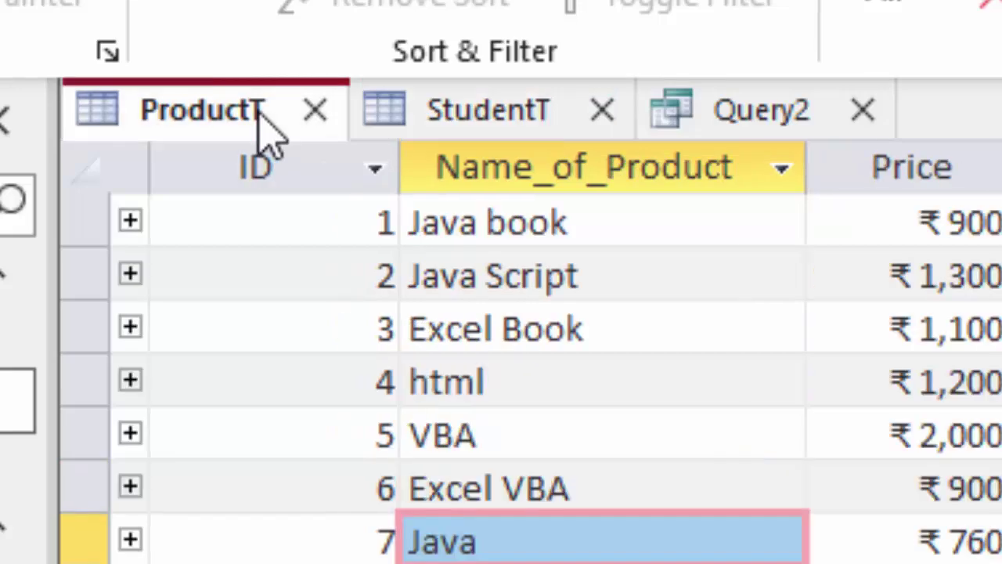
click(517, 123)
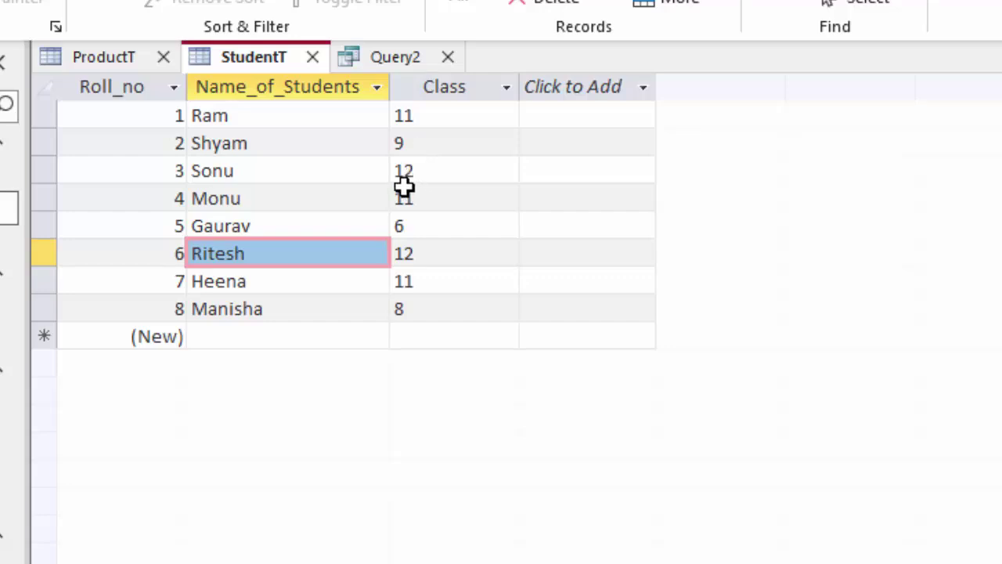
click(397, 58)
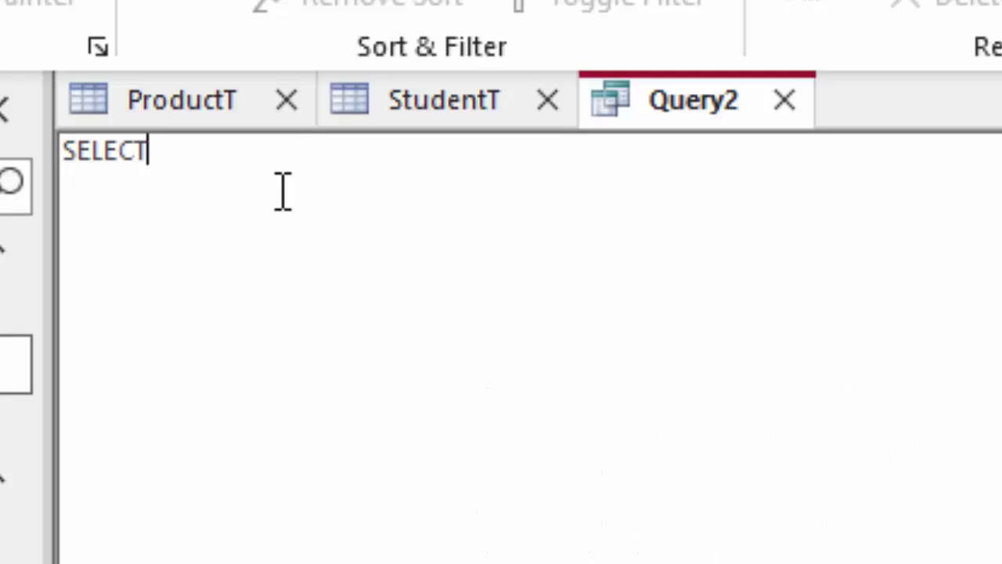
text(&*)
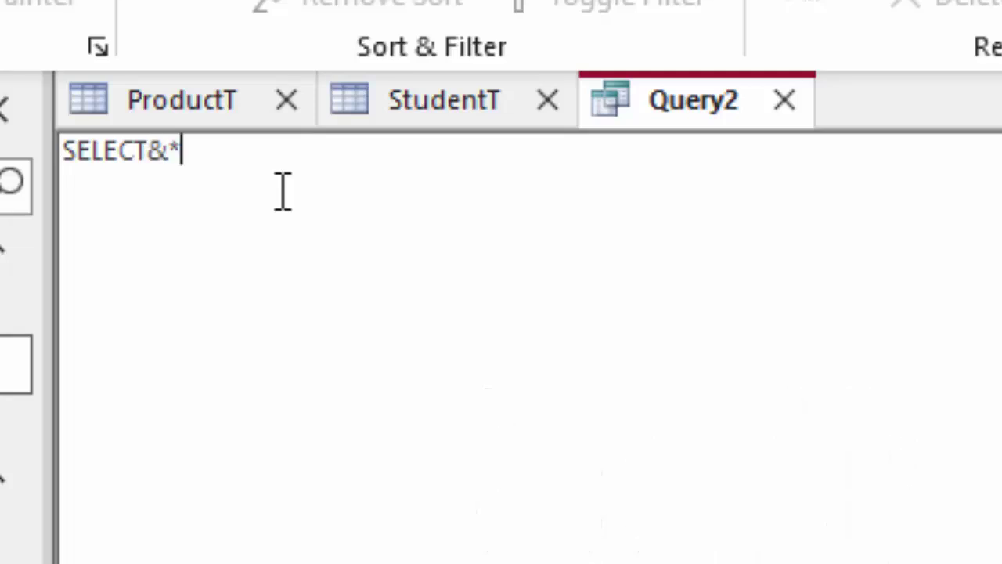
key(BackSpace)
key(BackSpace)
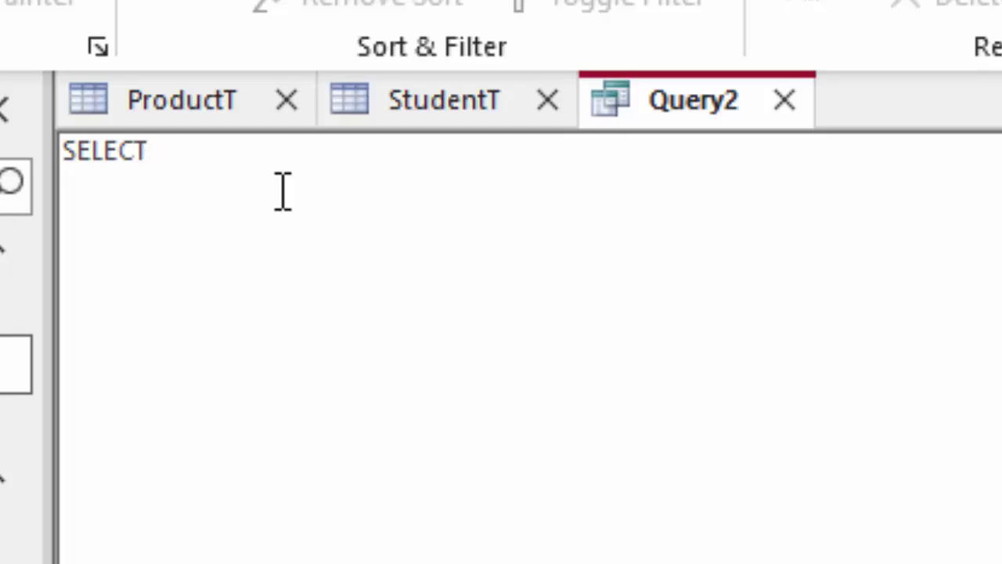
text(*from)
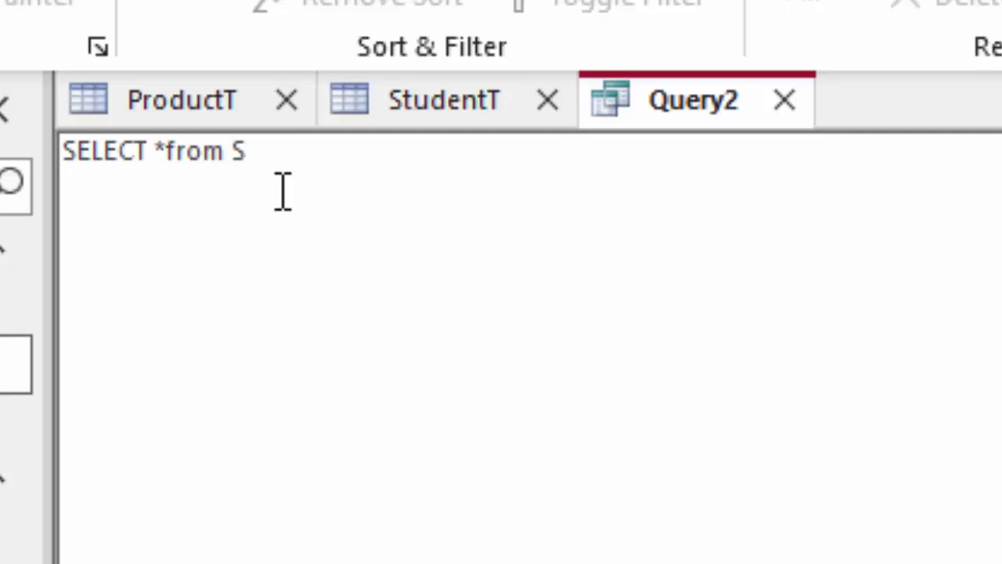
text(Studen)
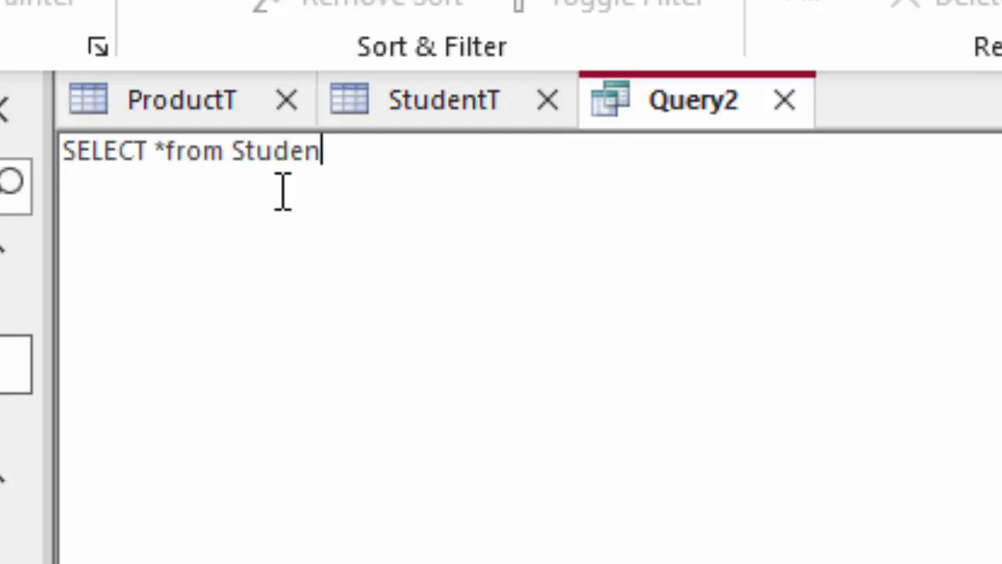
text(tT)
Add the condition "where Class Like 11;" on the second line of the Query2 statement
key(Return)
text(where)
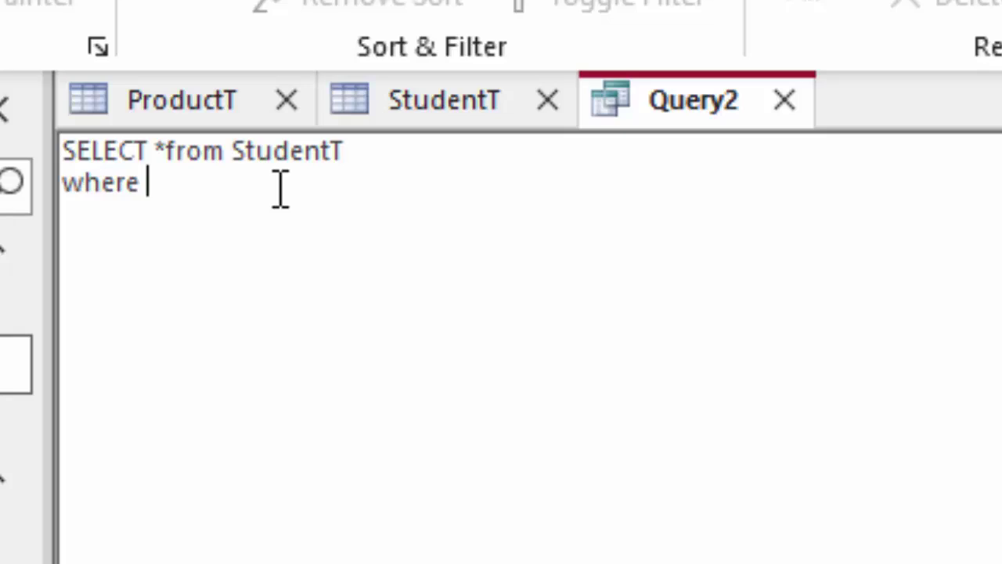
text( Class)
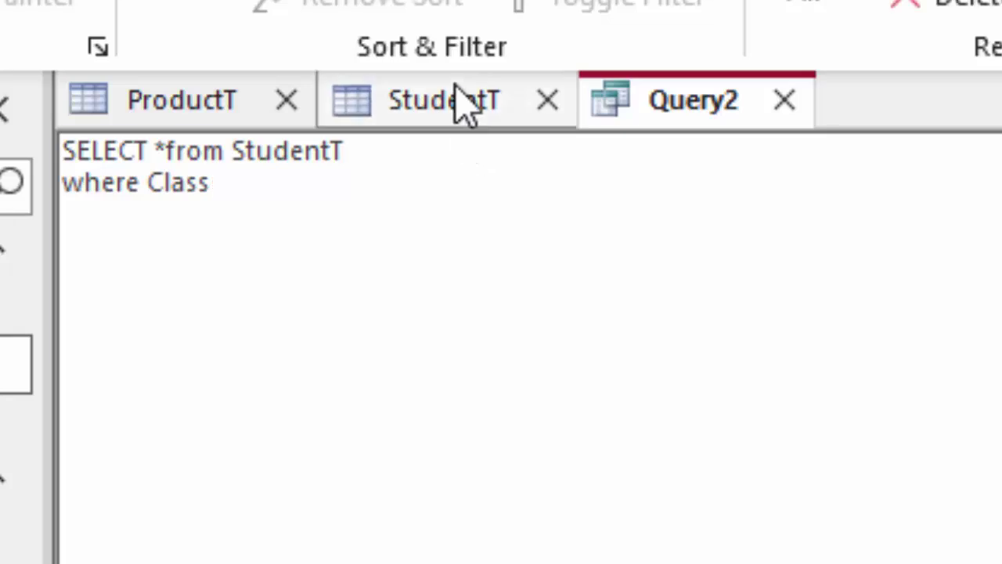
click(467, 104)
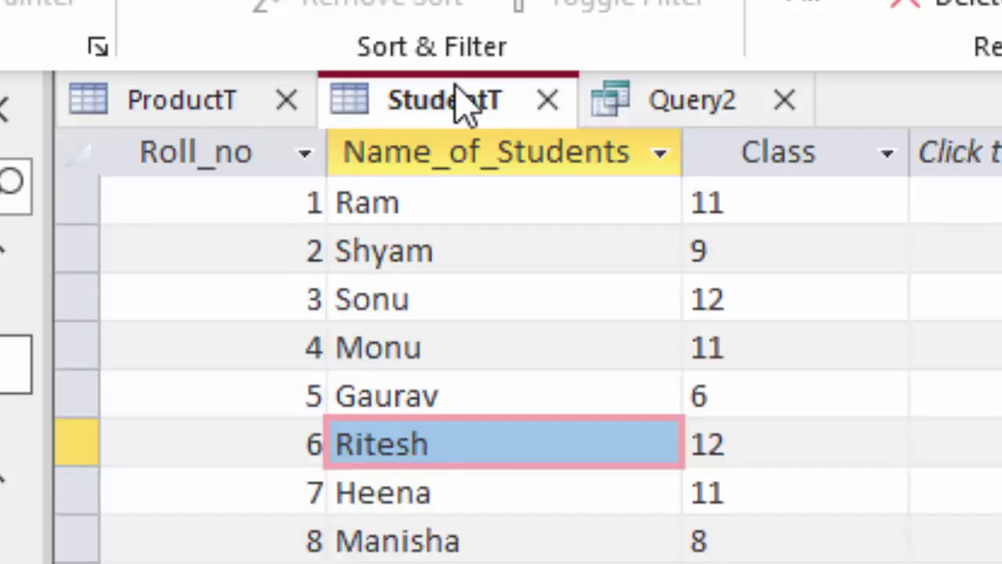
click(196, 110)
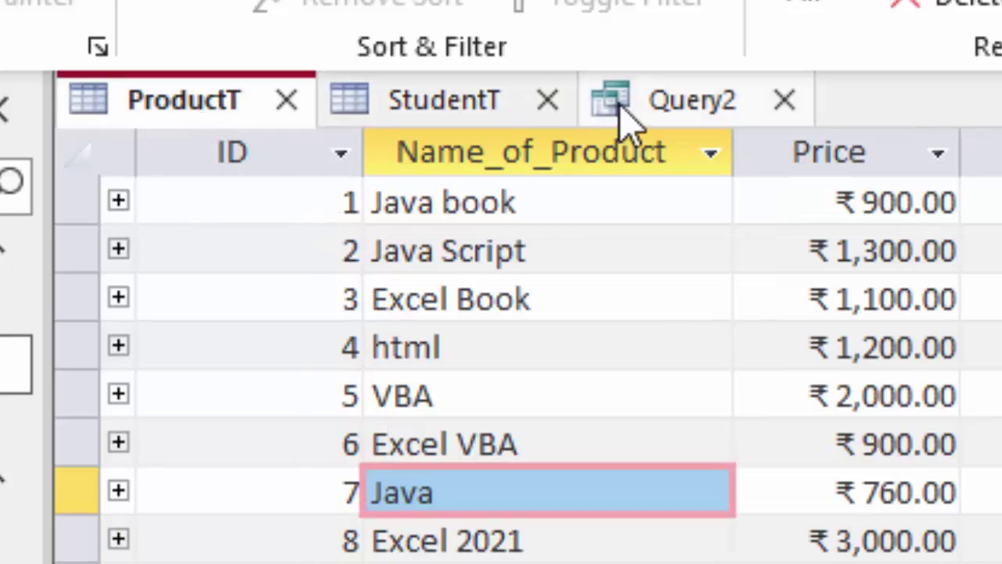
click(651, 107)
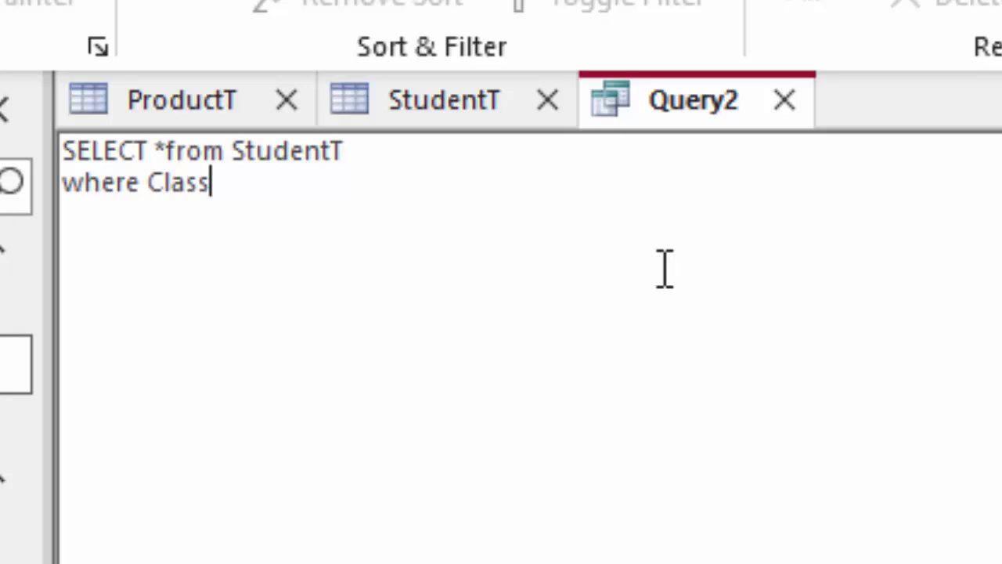
text(Like 11;)
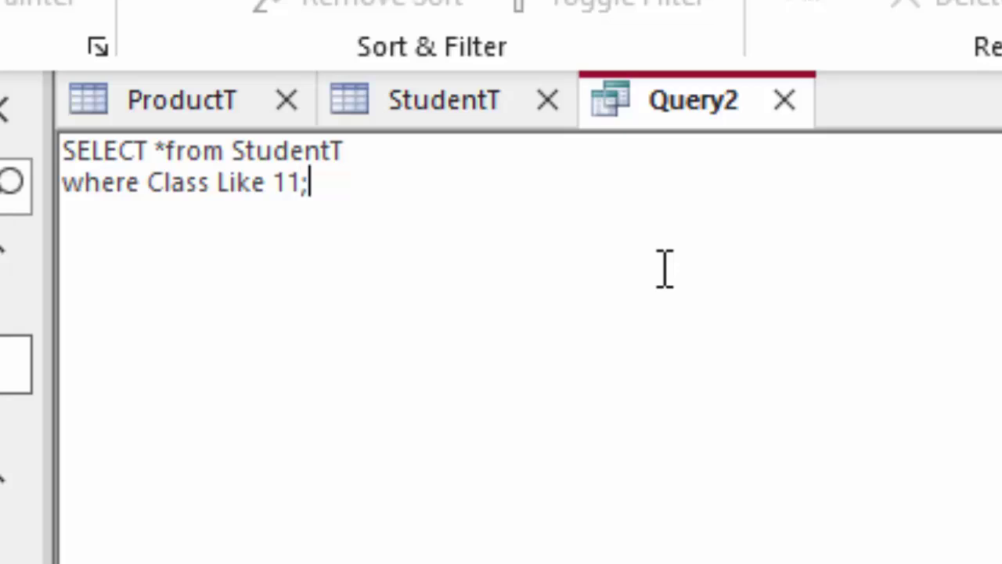
Close the ProductT and StudentT tables and run Query2 for the class 11 students
click(288, 101)
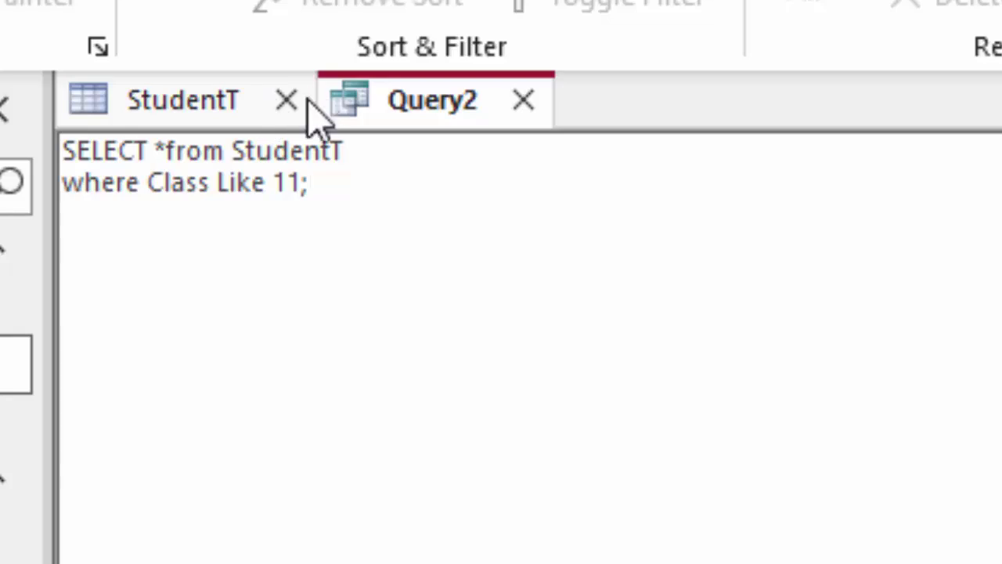
click(287, 101)
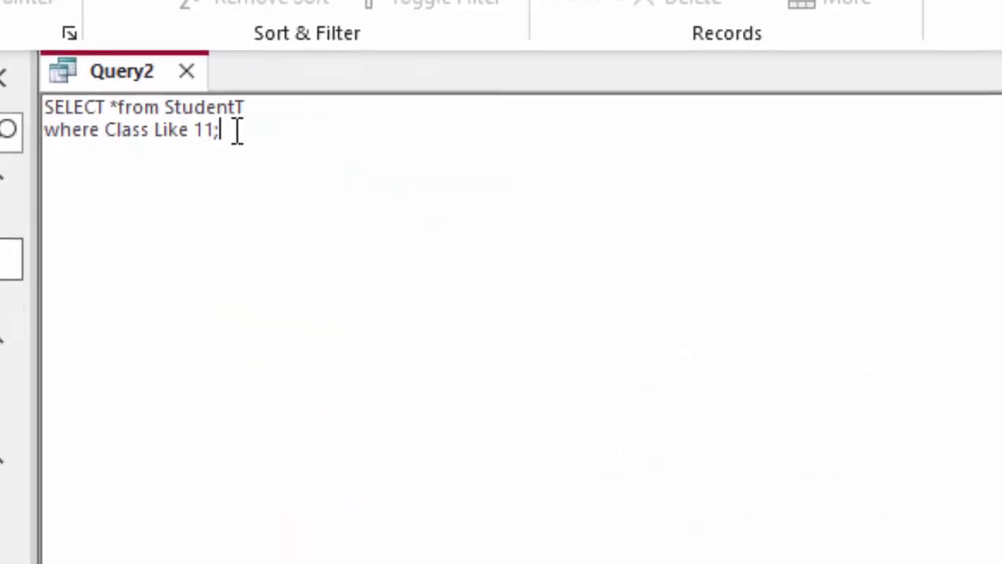
drag(235, 130, 16, 96)
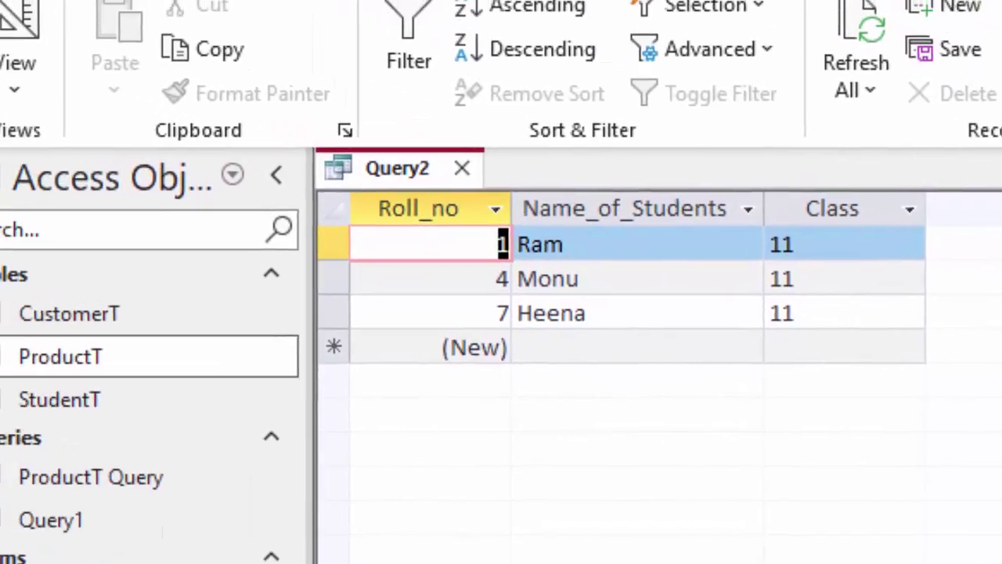
Change the class condition in Query2's SQL statement to 12 and run the query again
click(62, 110)
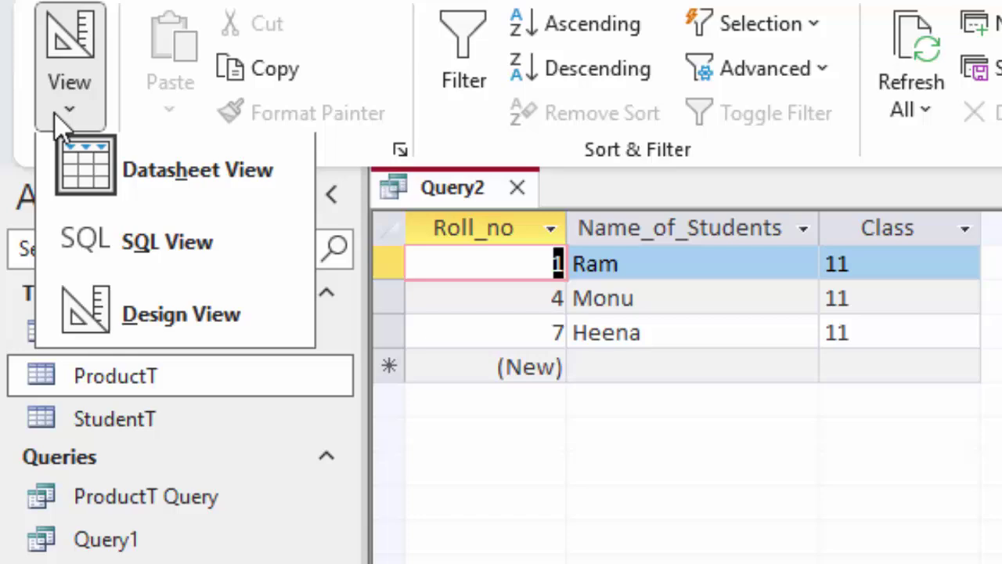
click(105, 262)
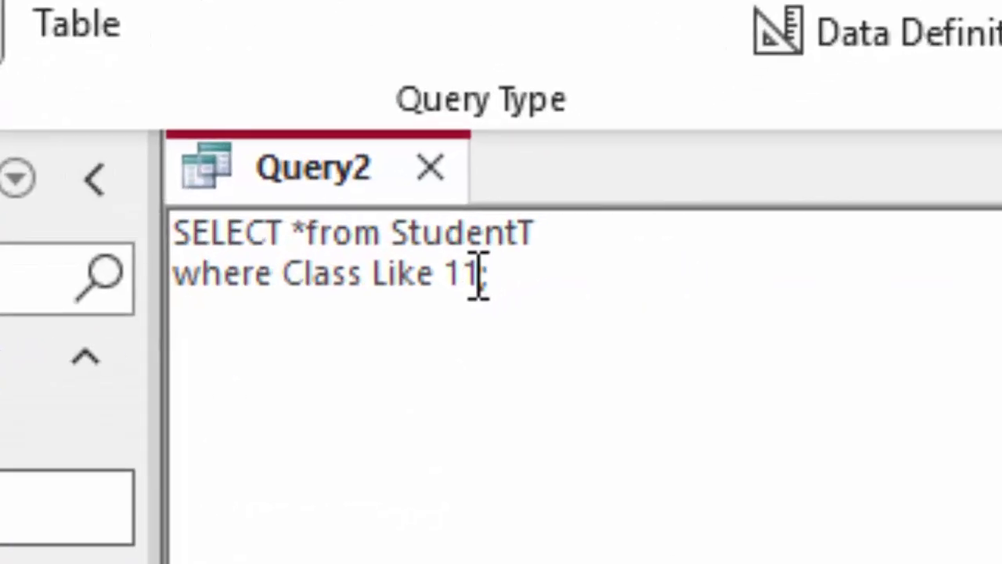
click(498, 261)
key(BackSpace)
key(BackSpace)
text(12)
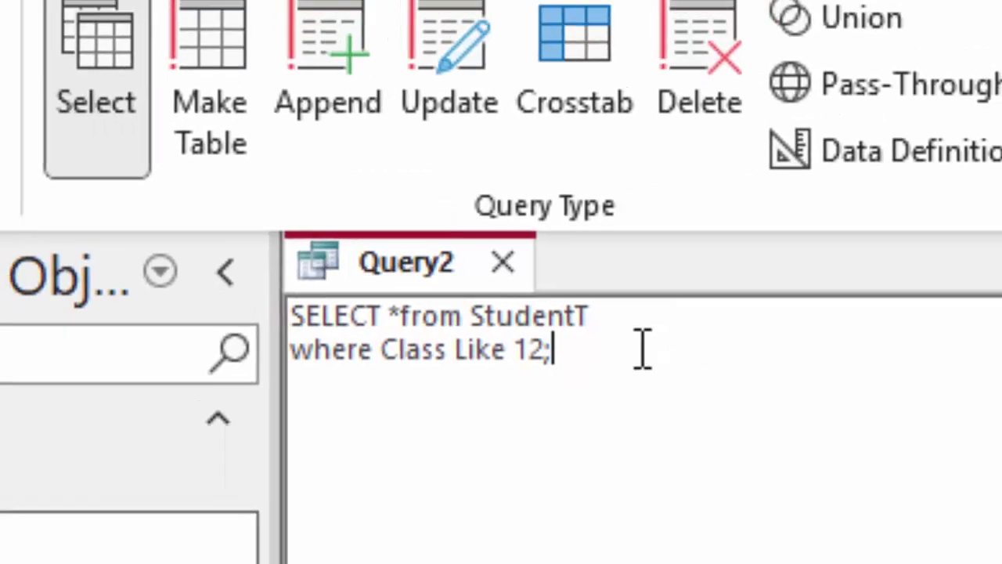
drag(593, 274, 231, 277)
drag(454, 433, 329, 407)
click(166, 221)
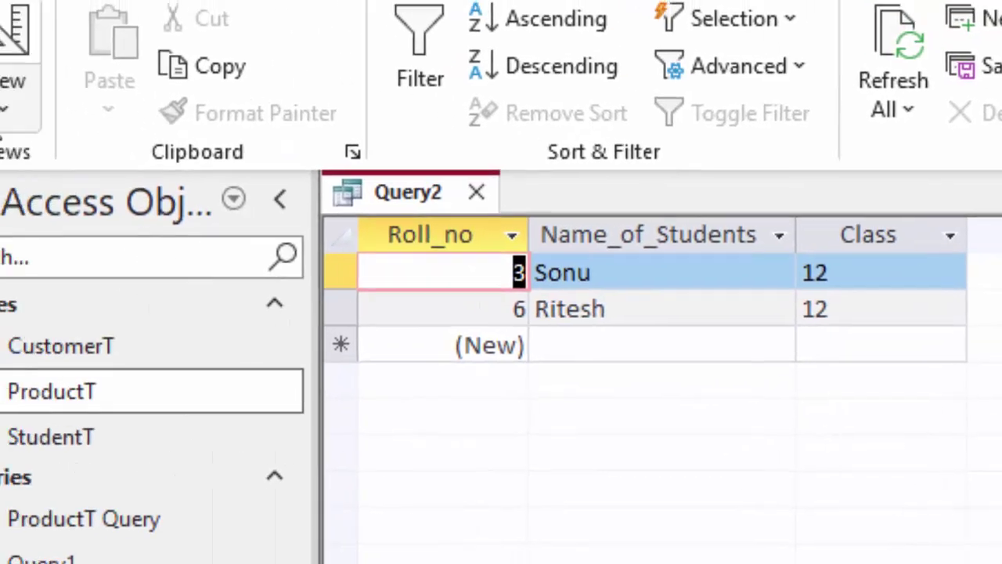
Return Query2 to SQL view and add a new record to StudentT with the student's name and Class 11
click(72, 90)
click(89, 279)
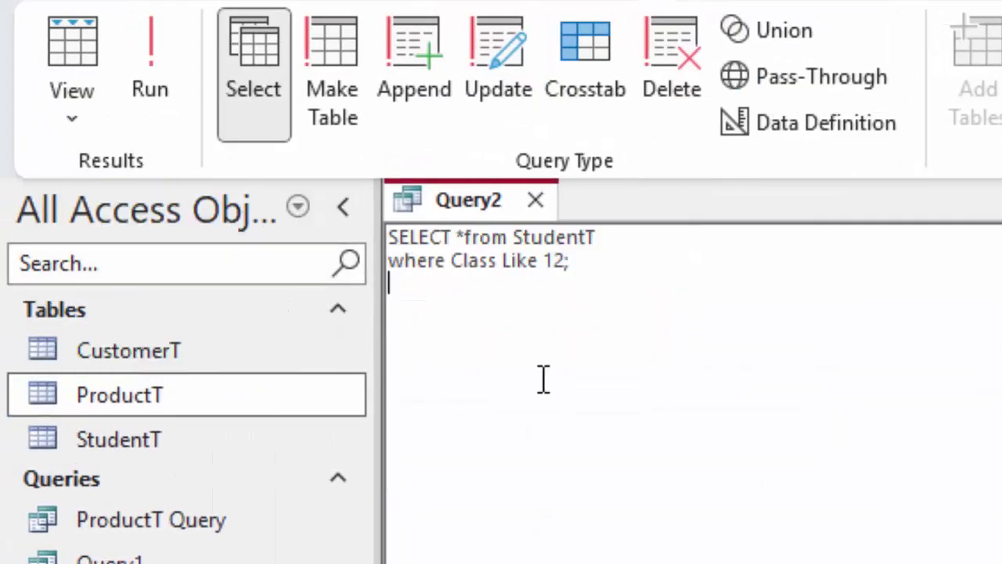
double_click(135, 448)
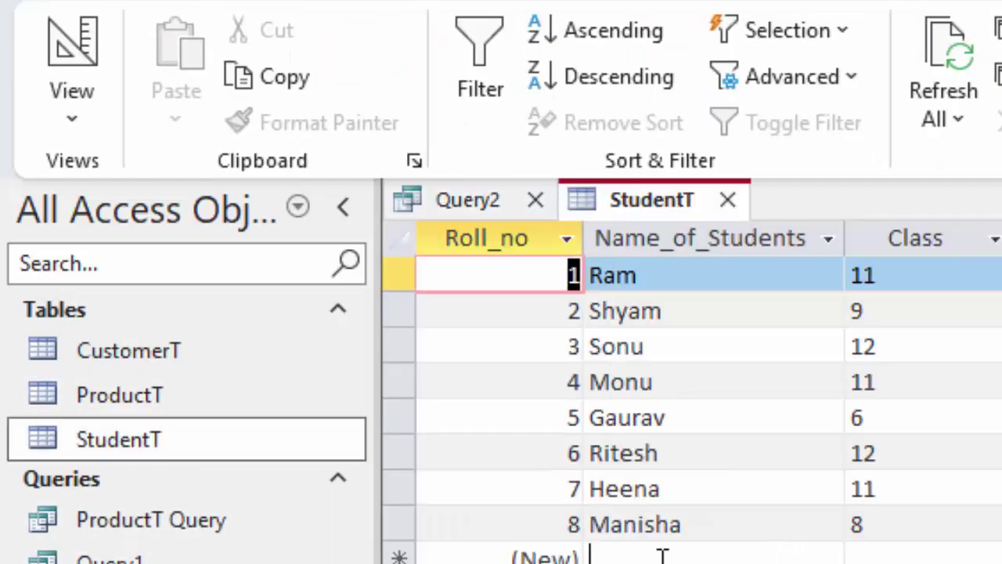
click(662, 556)
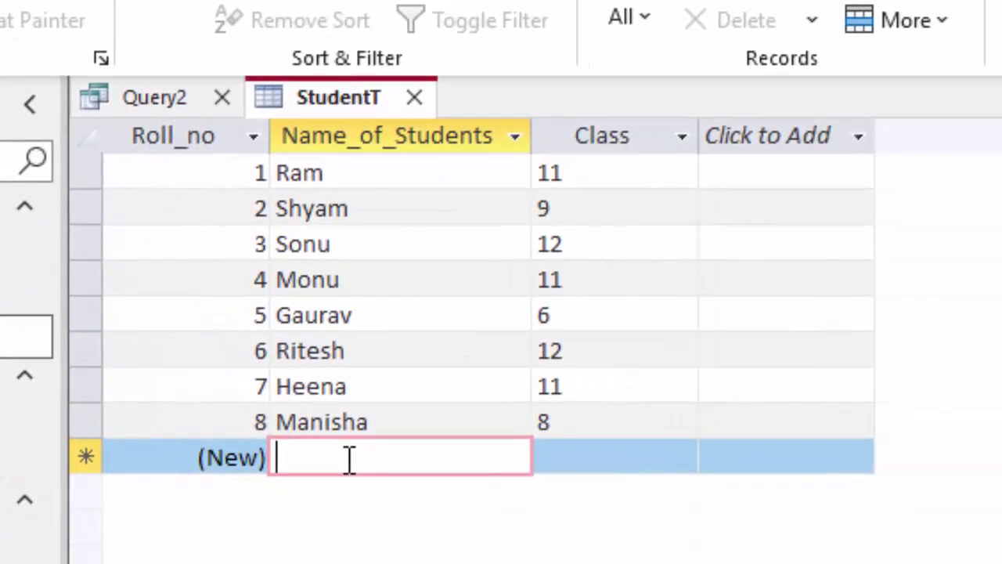
text(Lok)
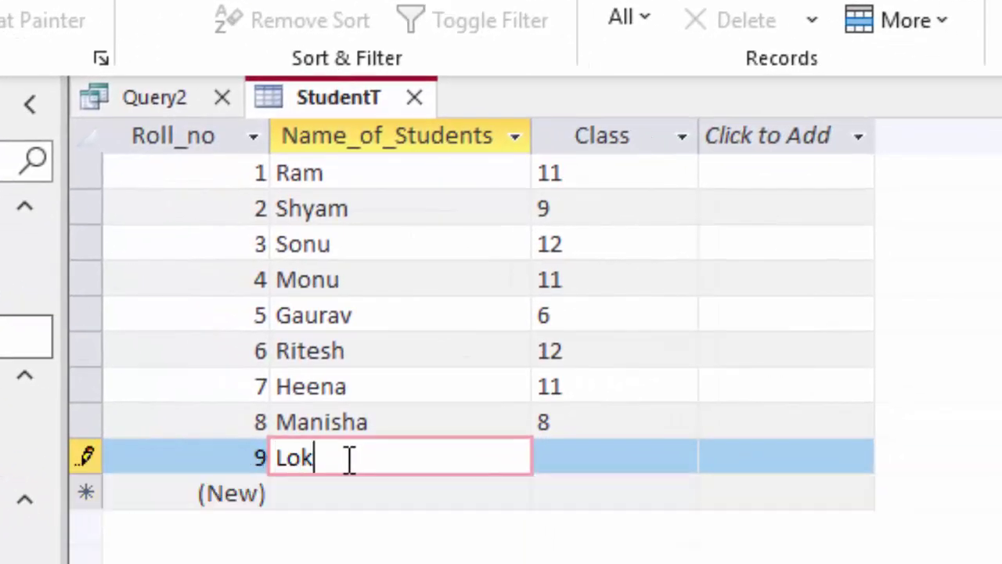
text(esh)
key(Tab)
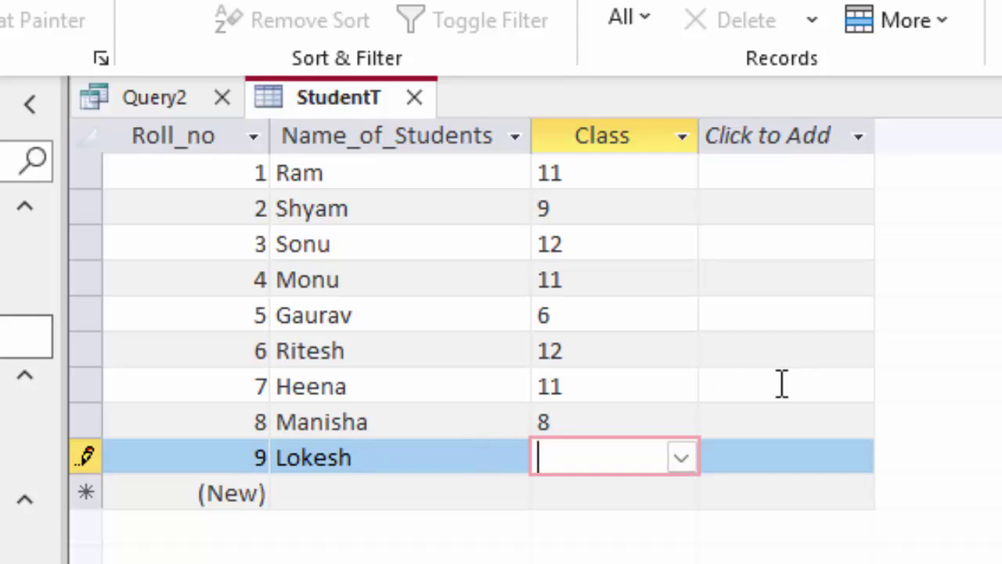
click(681, 457)
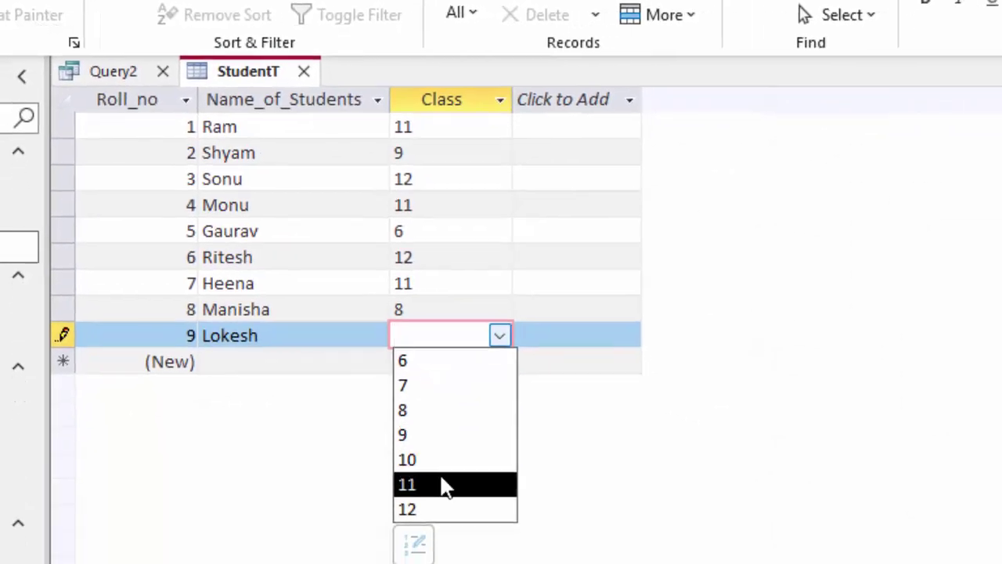
click(441, 483)
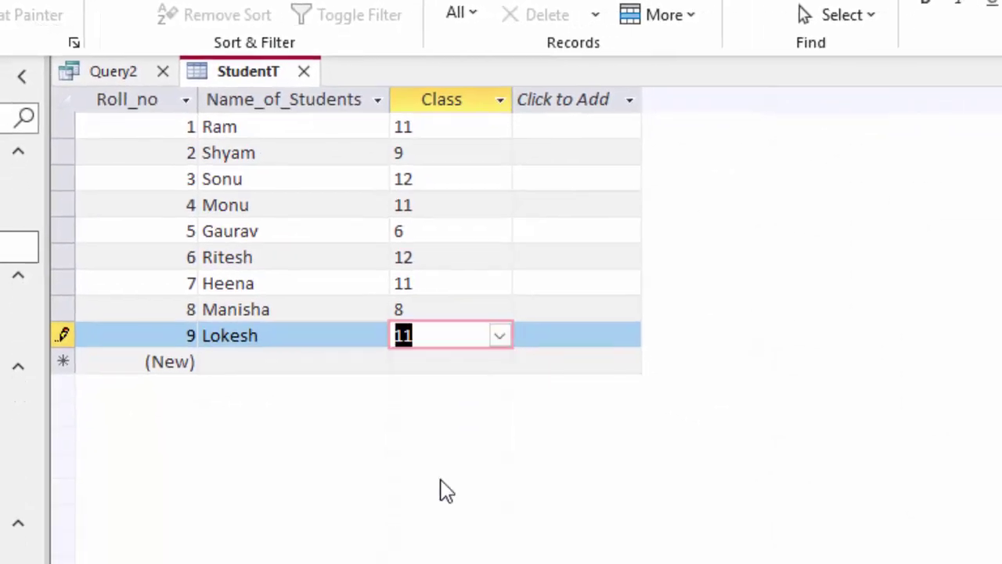
Add another StudentT record with the student's name and Class 12, and close the table
click(288, 365)
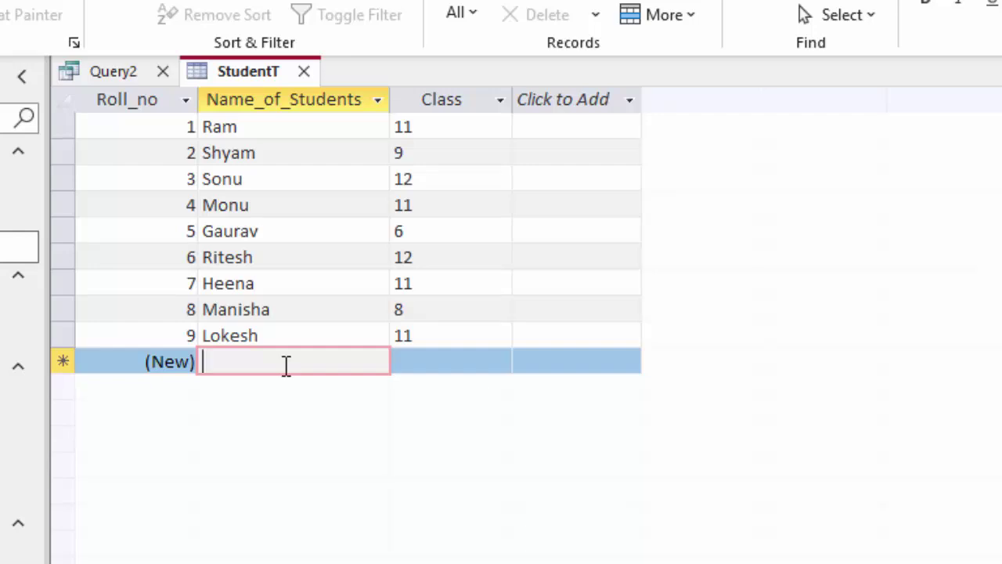
text(Lina)
key(Tab)
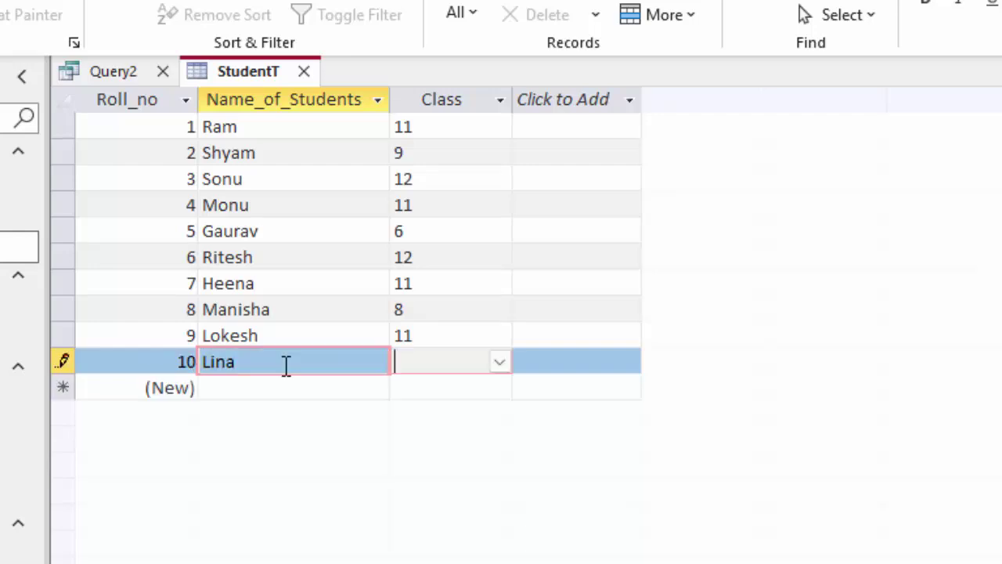
text(12)
key(Tab)
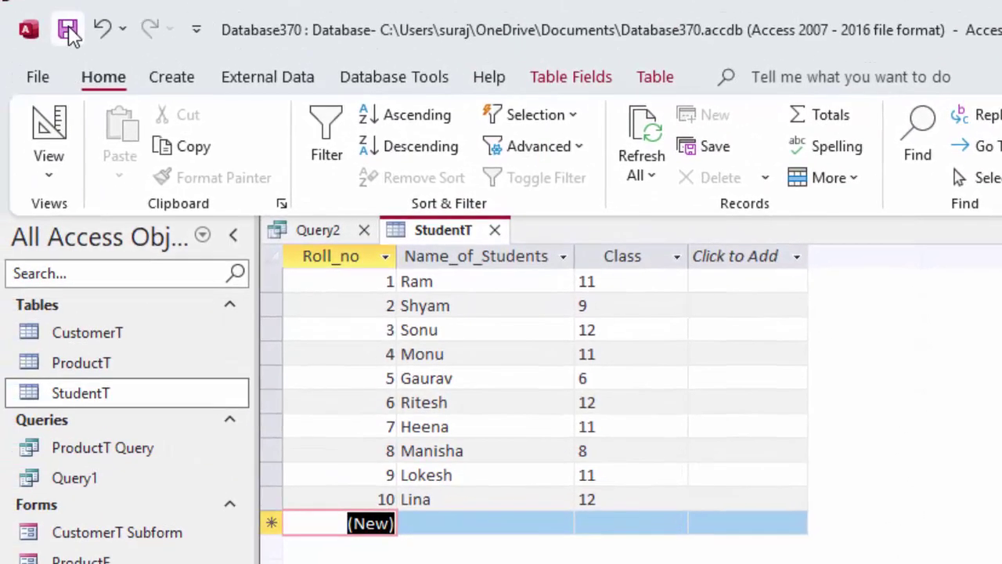
click(495, 231)
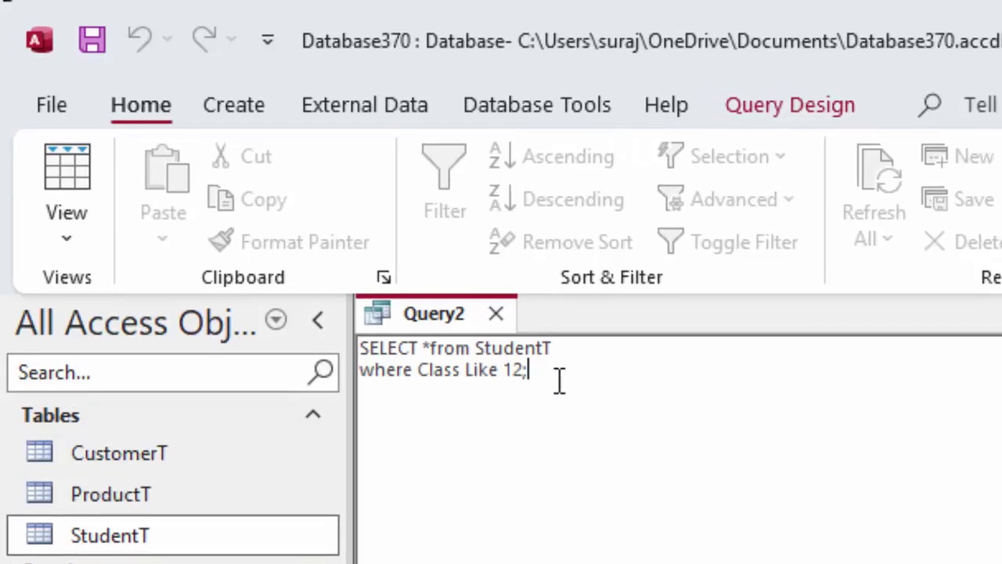
Rerun Query2 with the class 12 condition and select the newly added student's name in the results
drag(559, 381, 359, 347)
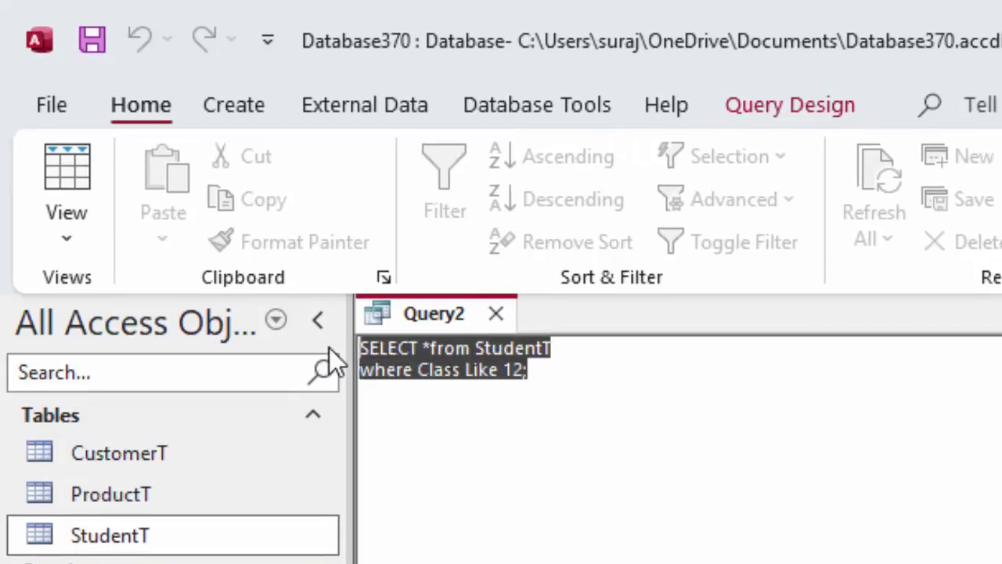
click(796, 108)
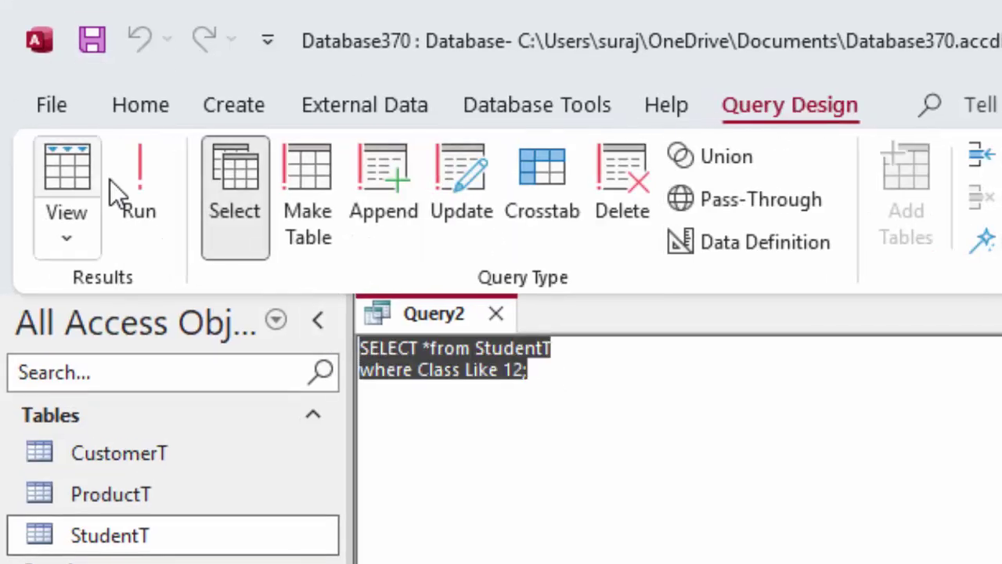
click(136, 188)
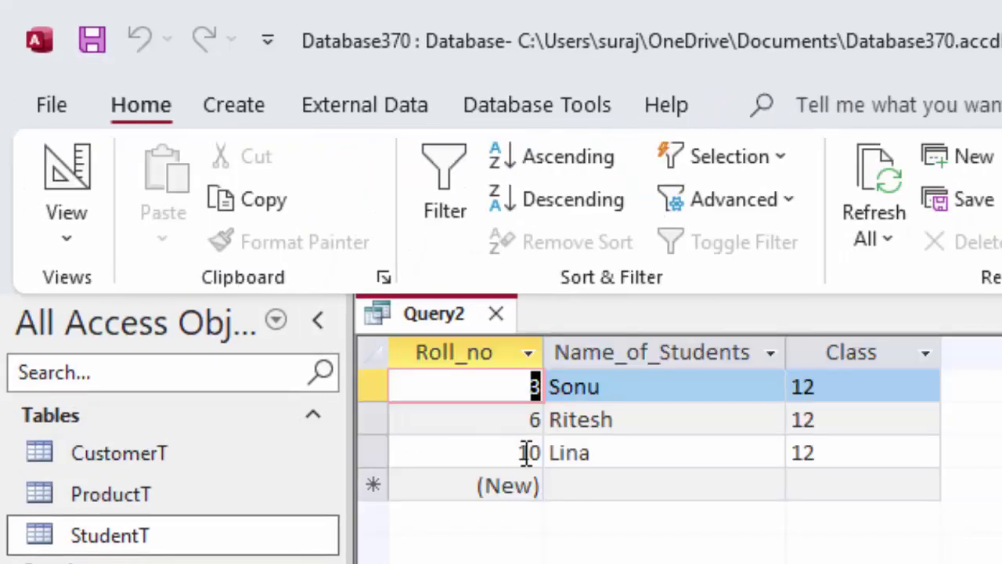
click(664, 463)
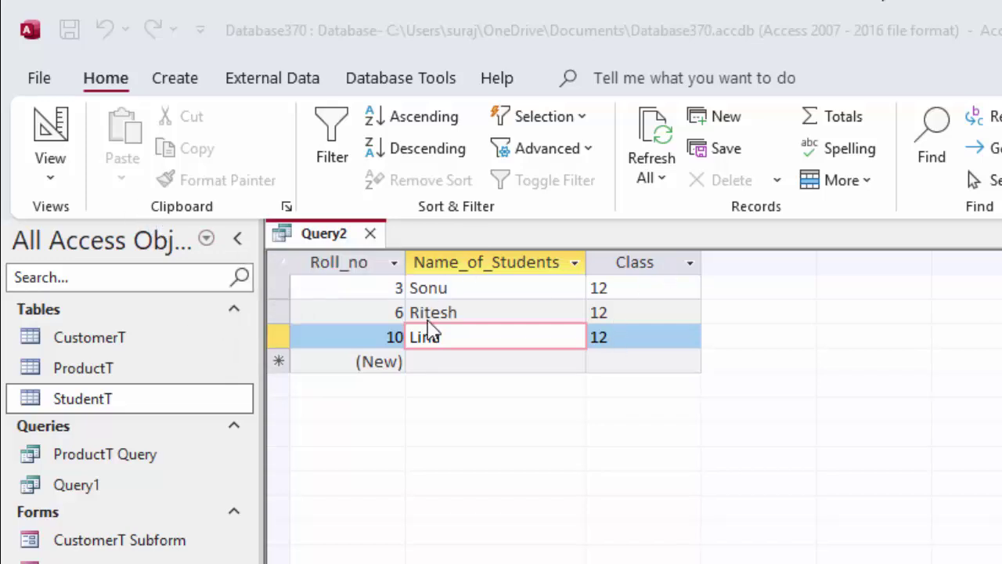
Return Query2 to SQL view and delete the Class field name from the WHERE condition
click(324, 237)
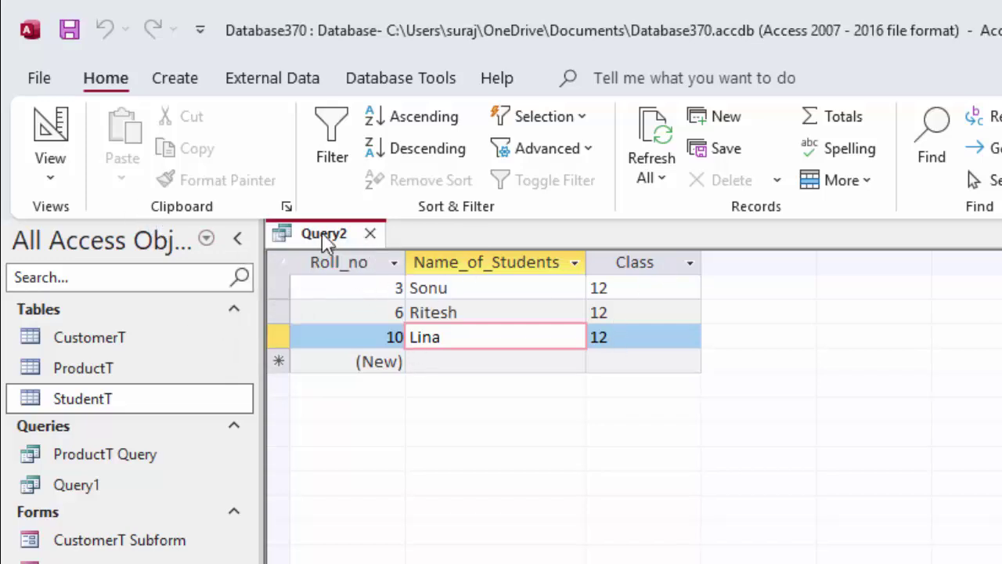
click(50, 175)
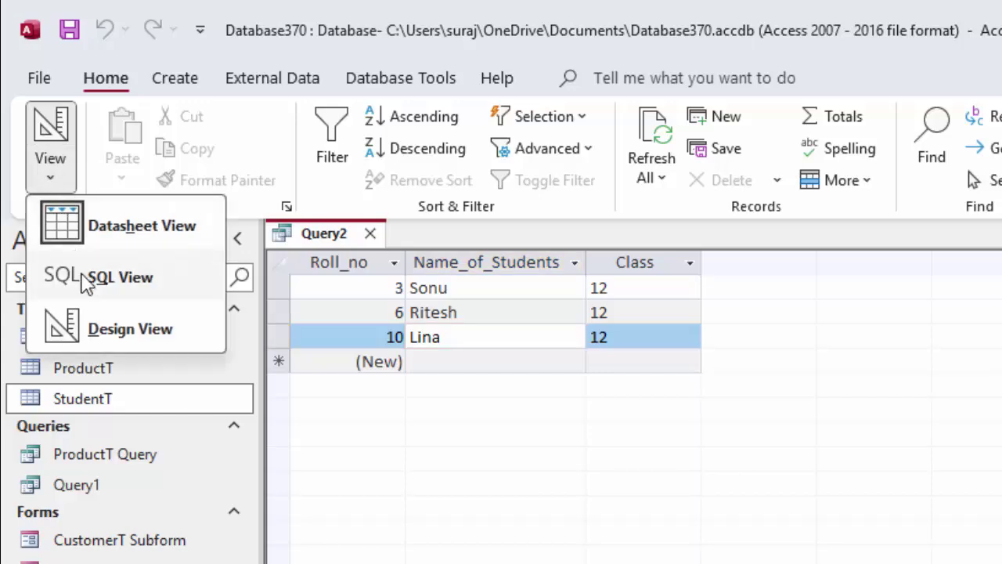
click(83, 277)
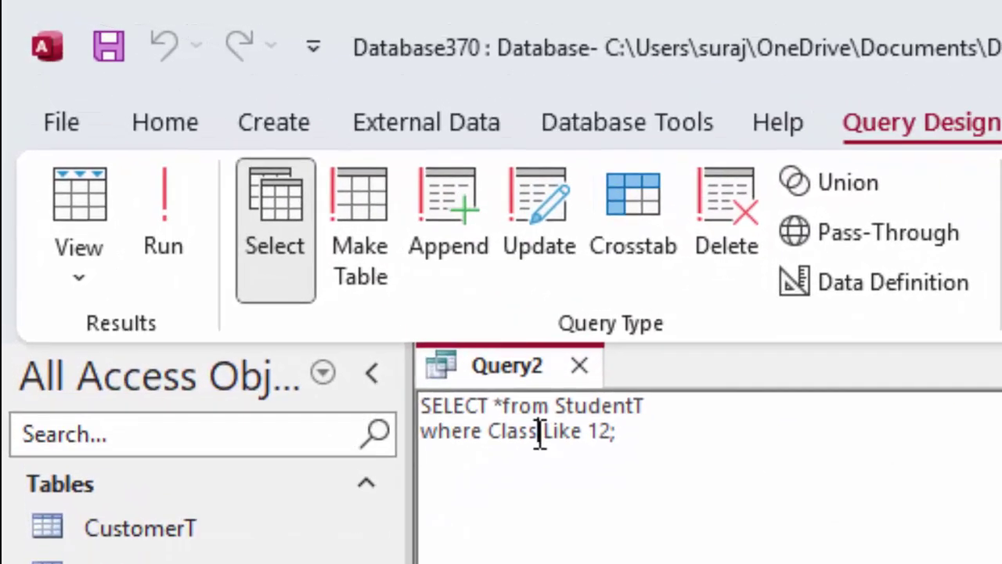
key(BackSpace)
key(BackSpace)
key(BackSpace)
key(BackSpace)
key(BackSpace)
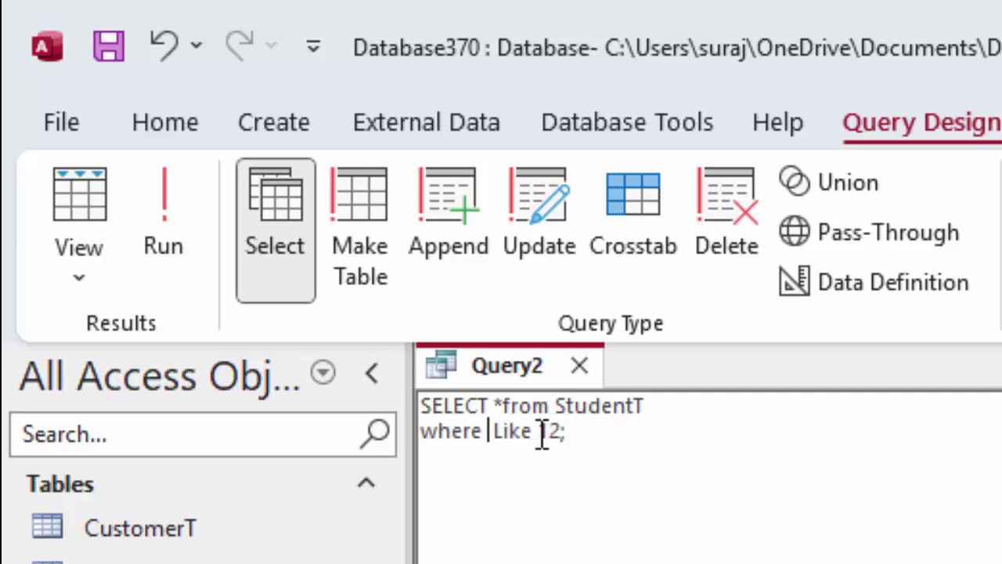
Check the field names in StudentT and enter Name_of_Students as the field in Query2's WHERE condition
double_click(129, 563)
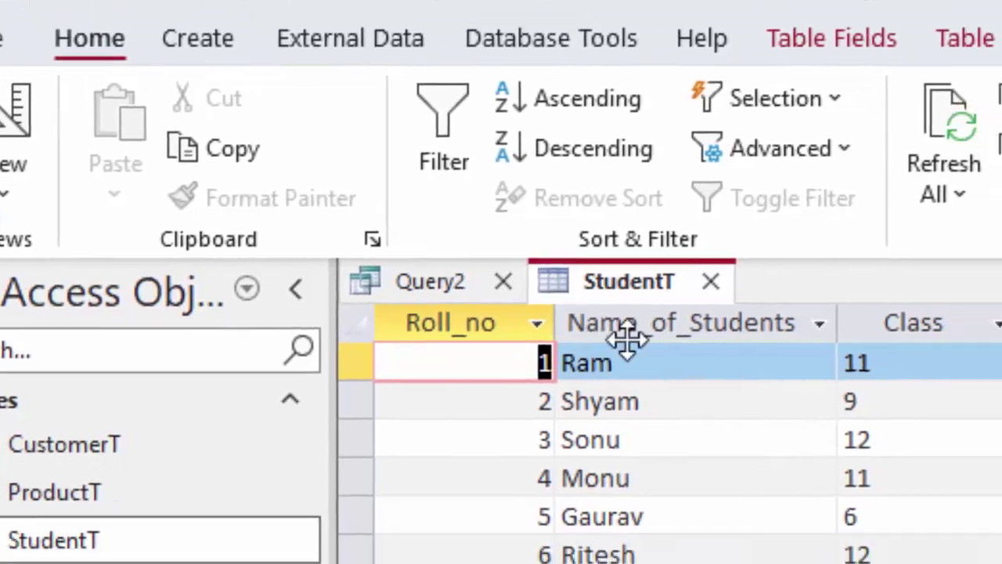
click(463, 283)
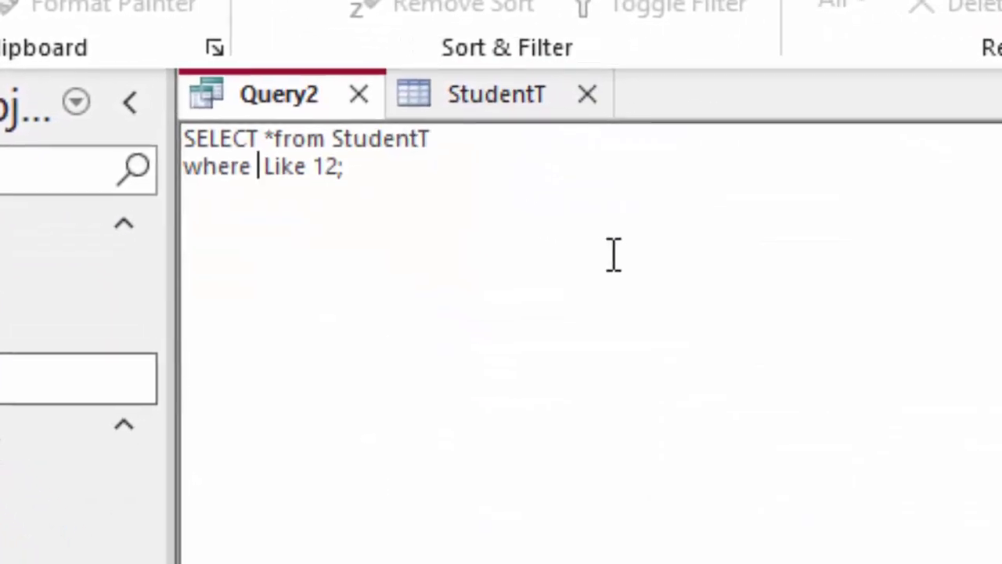
text(Na)
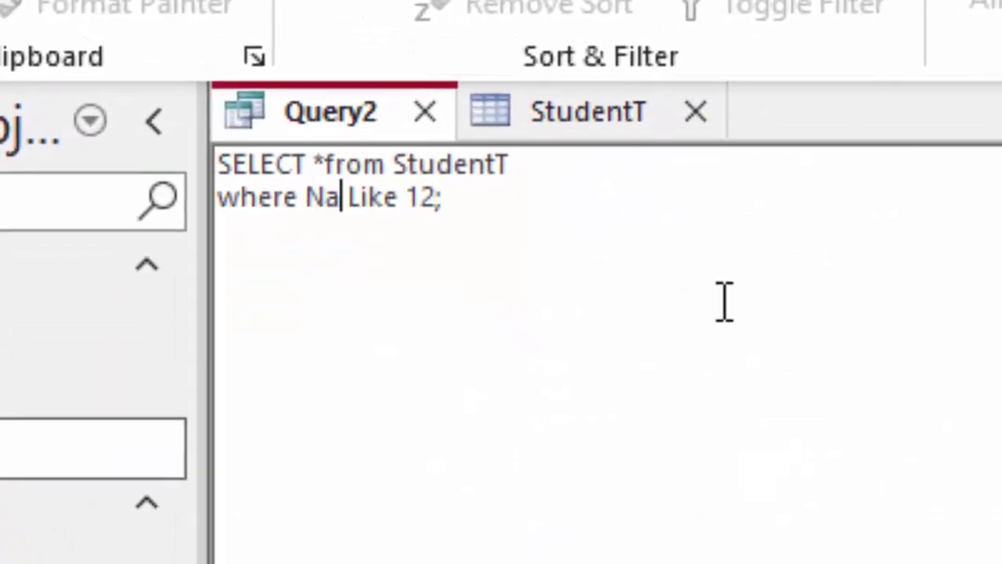
text(m)
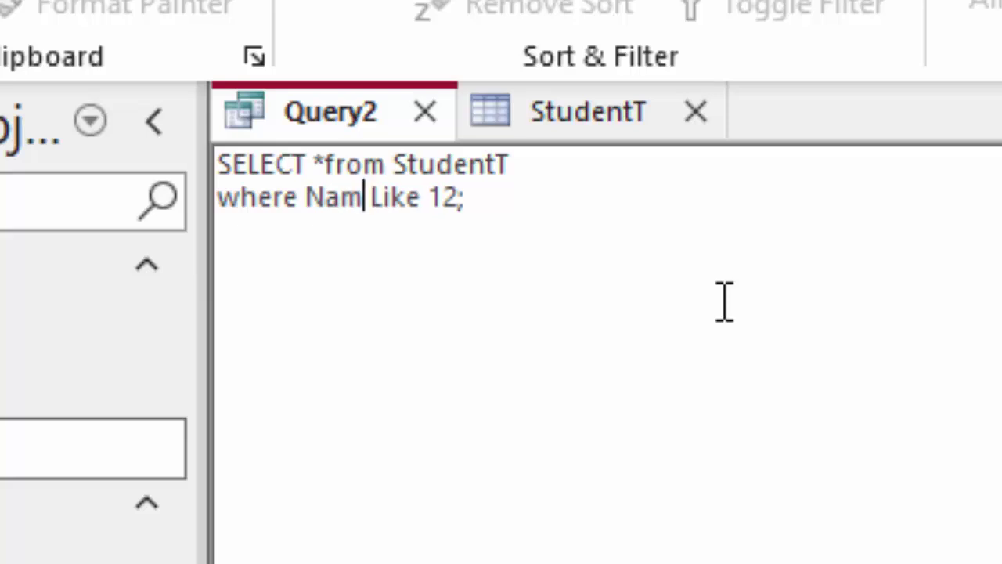
text(e)
text(_of_S)
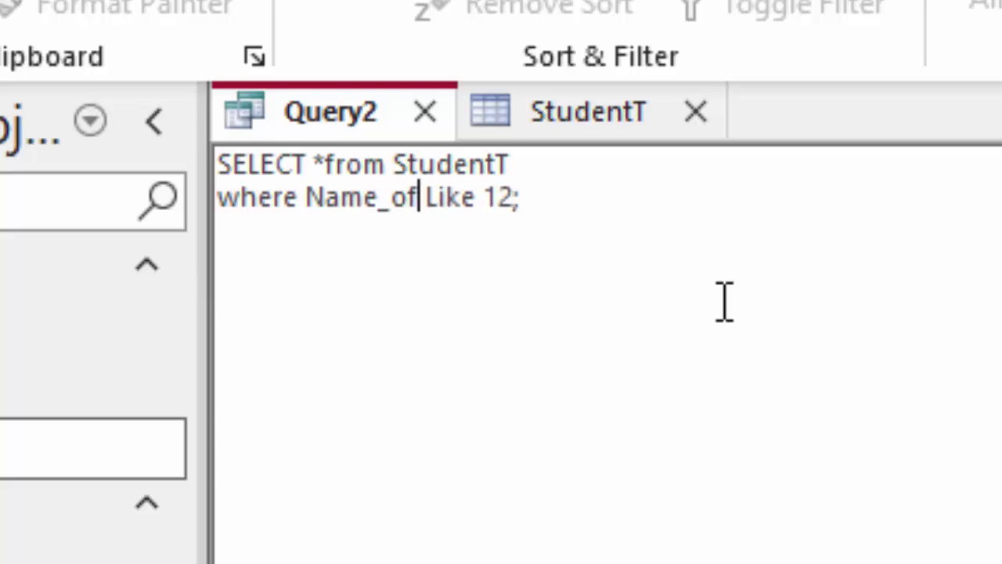
text(tu)
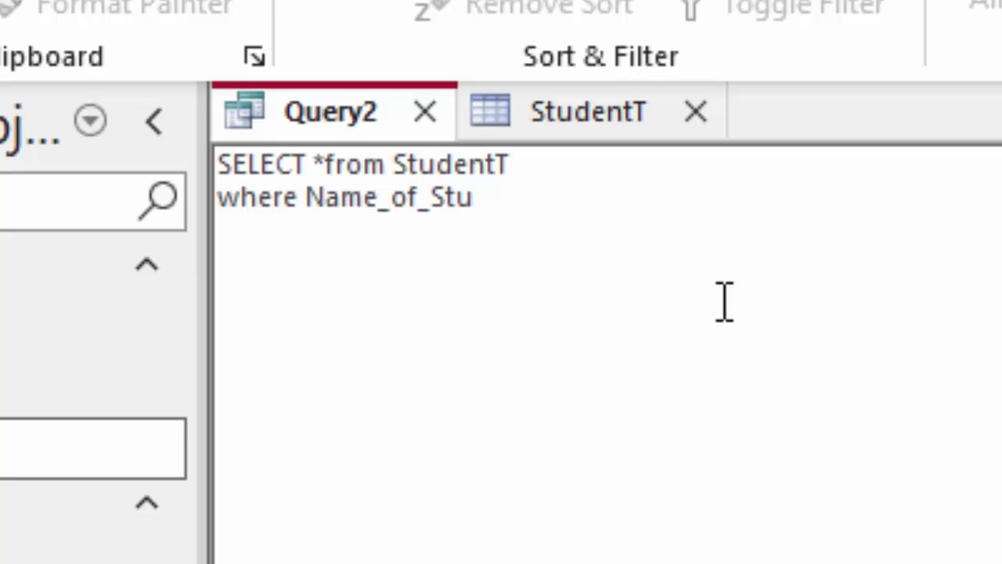
text(dents Like 12;)
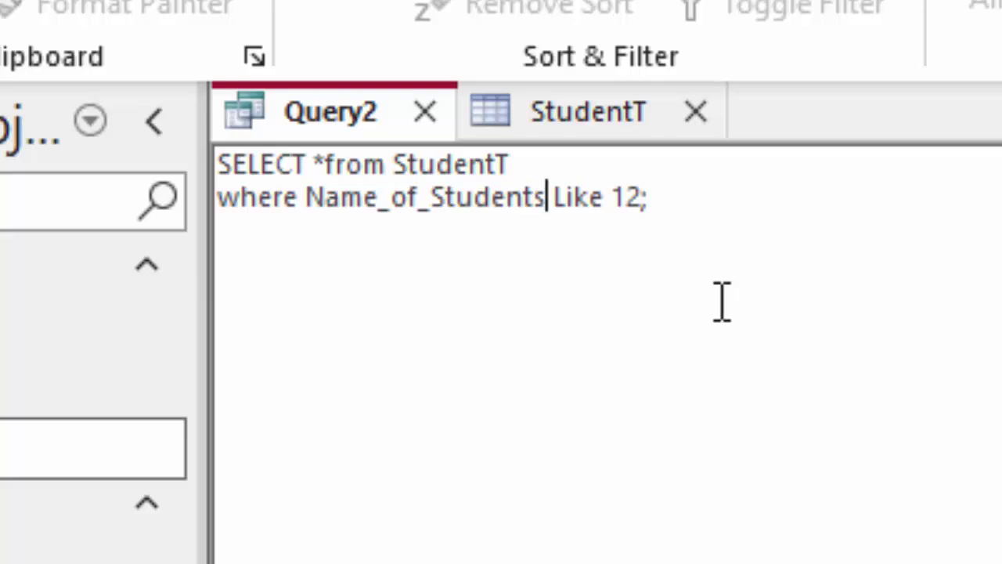
Review the student names in StudentT, and replace the Like value in Query2's condition with 'S*'
click(593, 123)
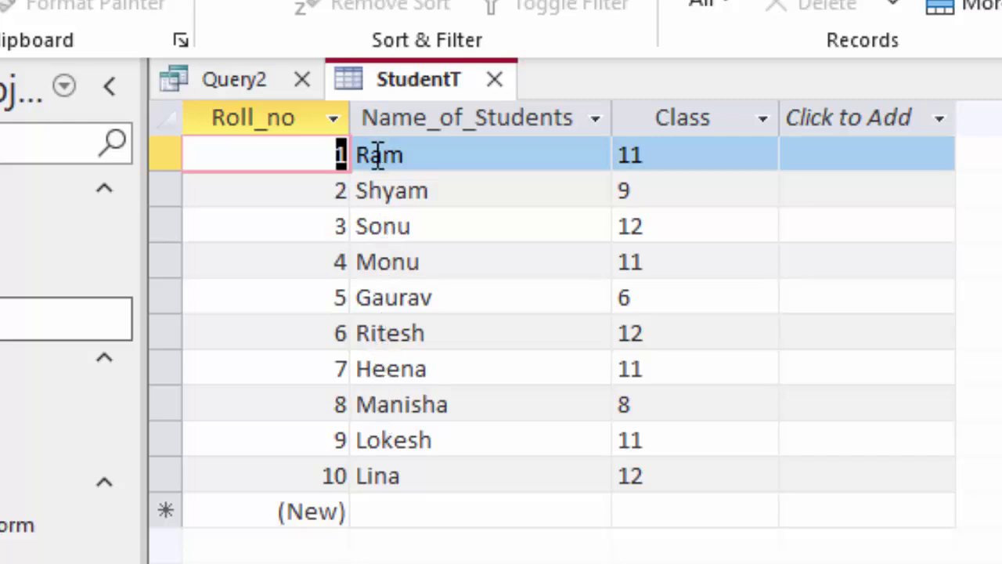
click(255, 83)
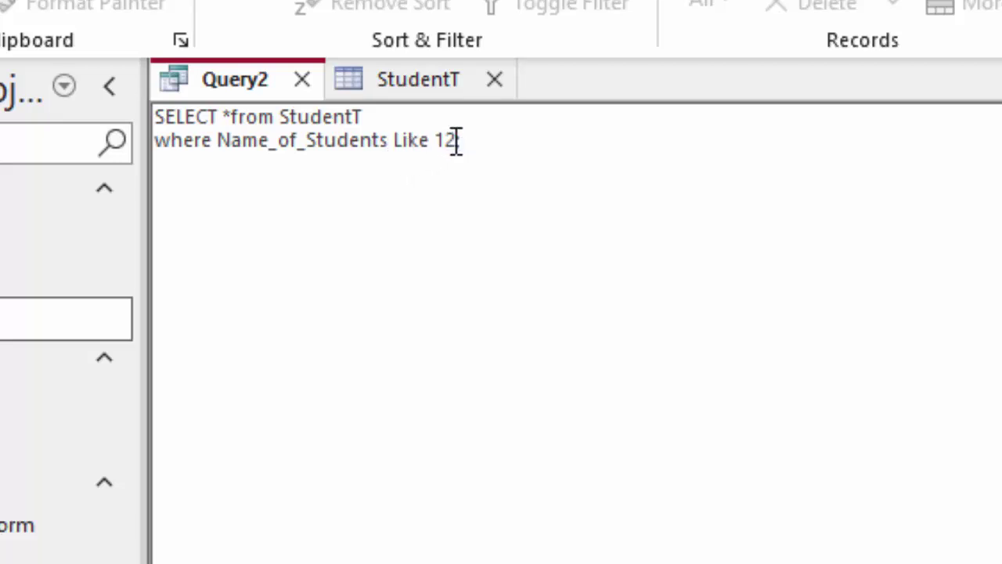
key(BackSpace)
key(BackSpace)
text('S*';)
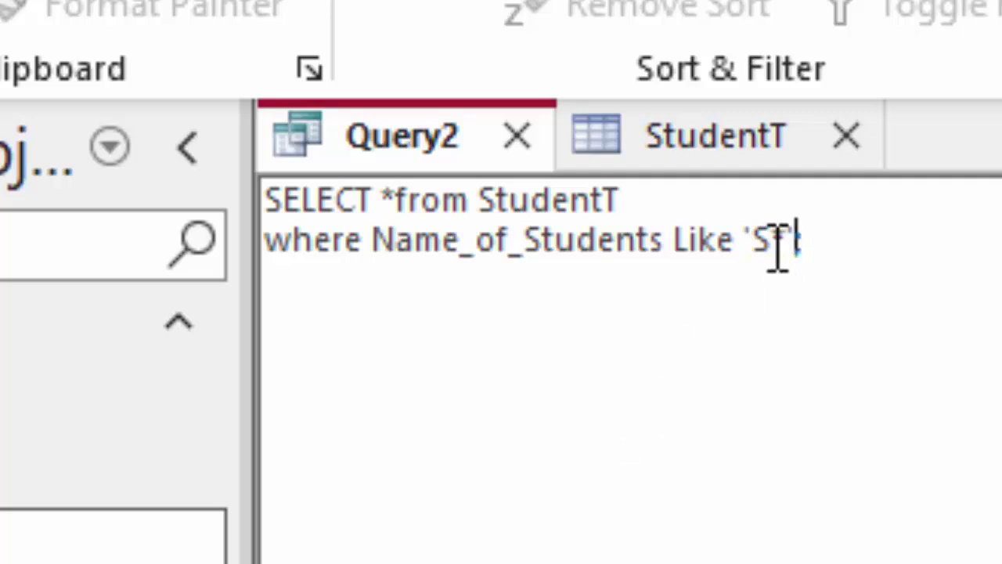
drag(776, 248, 793, 258)
click(833, 259)
Add a new record to StudentT with a student's name starting with S and Class 12
click(773, 135)
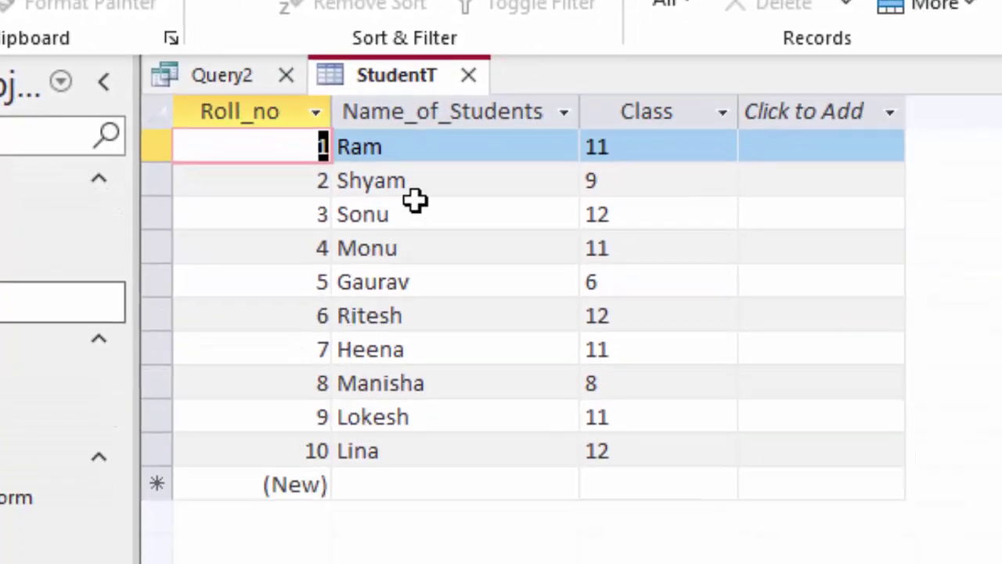
click(364, 479)
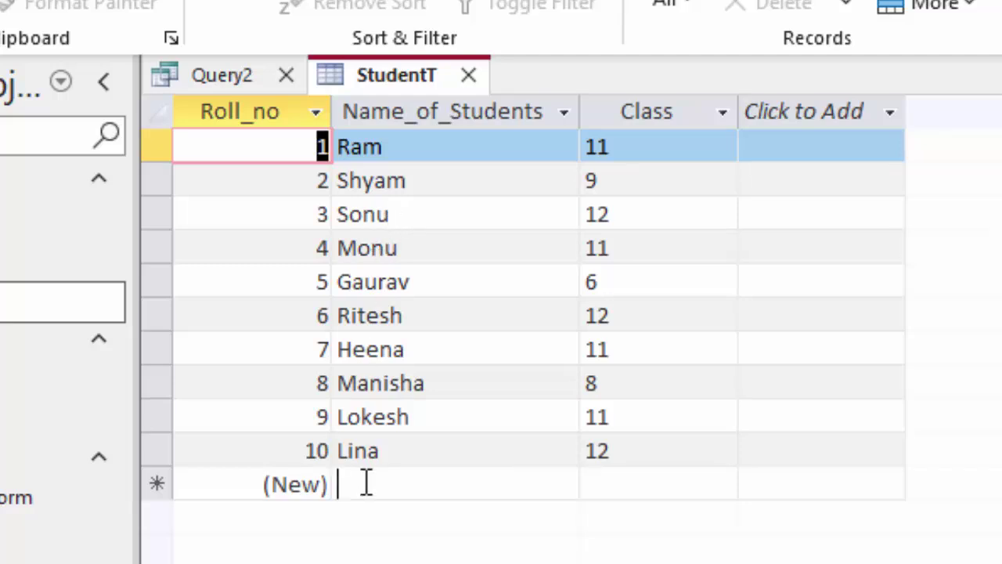
text(Sarita)
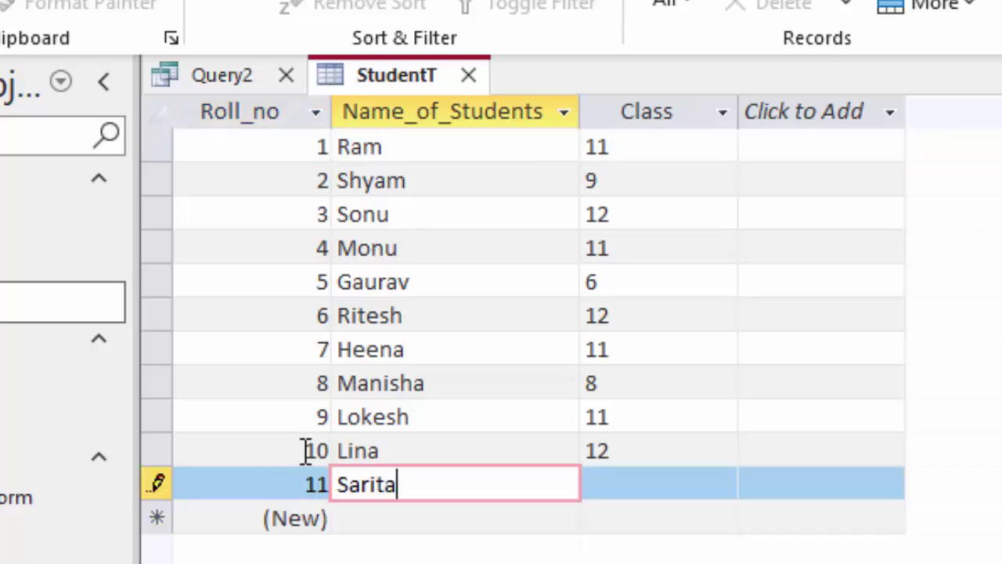
key(Tab)
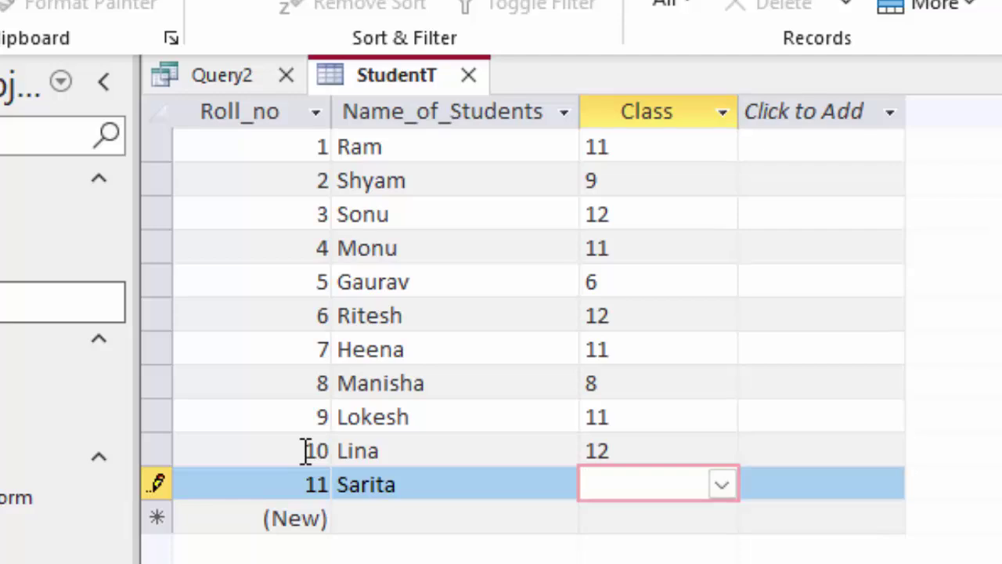
text(12)
key(Tab)
key(Tab)
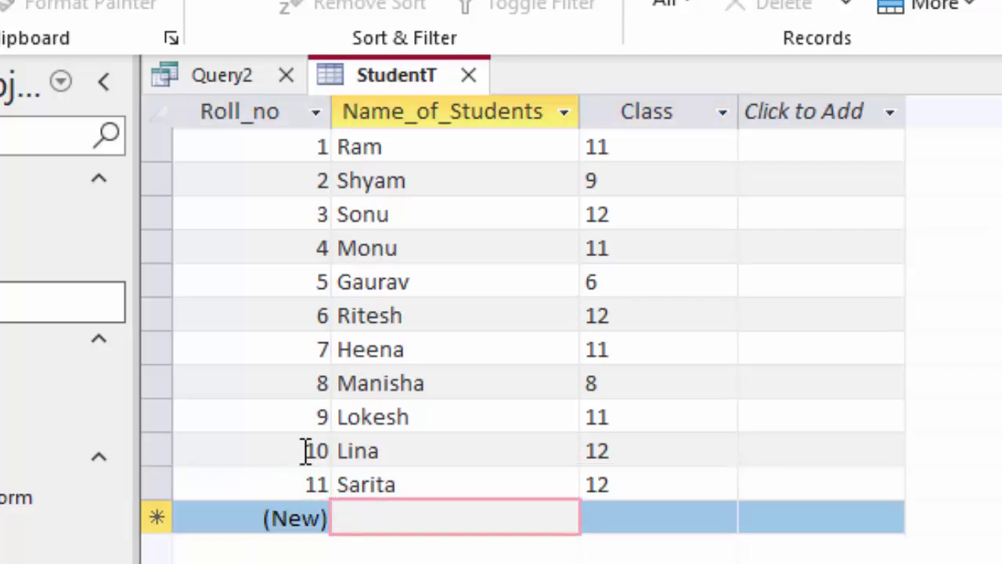
Add another StudentT record with a student's name starting with S and Class 11, and close the table
text(Suneet)
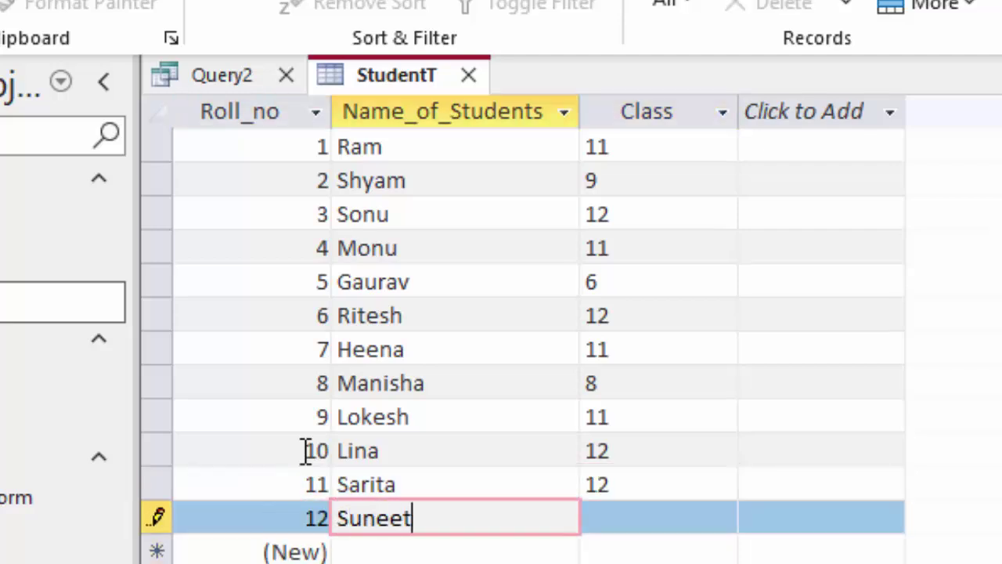
text(a)
key(Tab)
text(10)
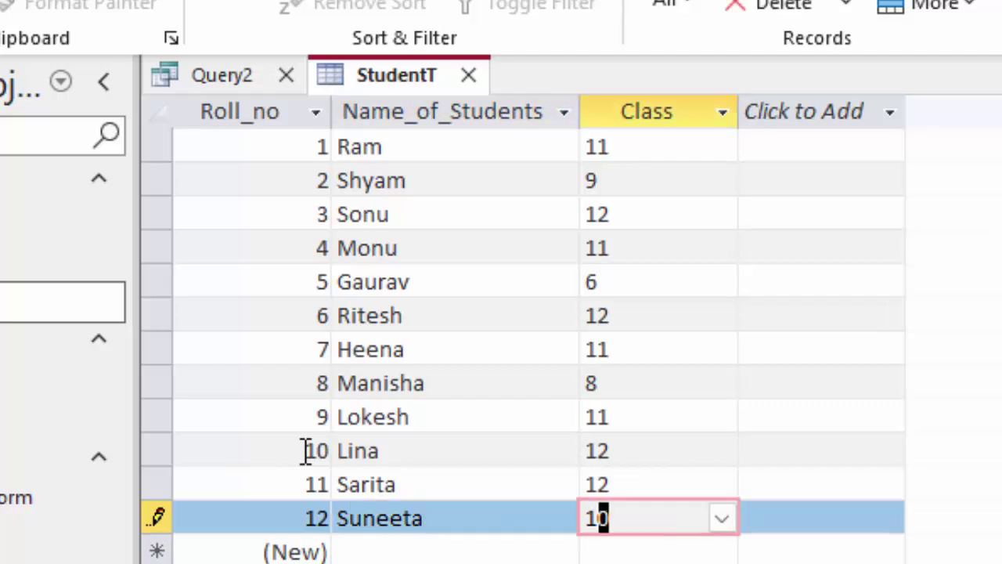
text(1)
key(Tab)
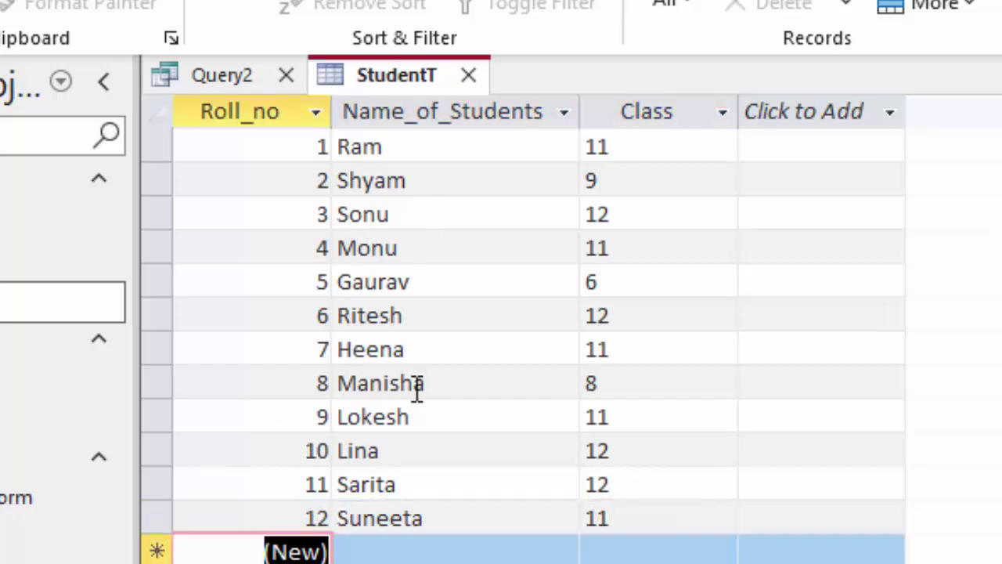
click(474, 72)
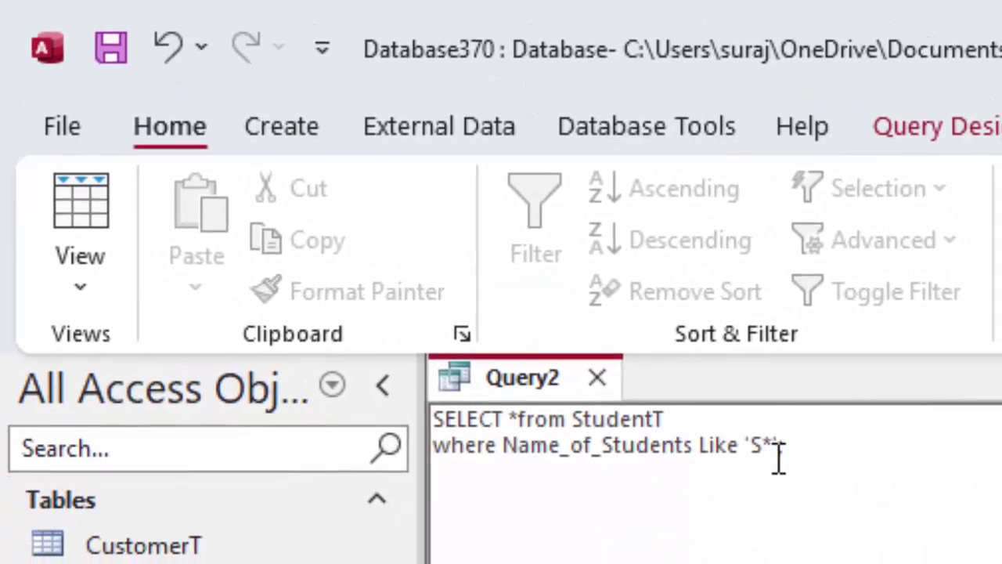
Select Query2's whole SQL statement and run the query with the Name_of_Students Like 'S*' condition
drag(809, 454, 425, 414)
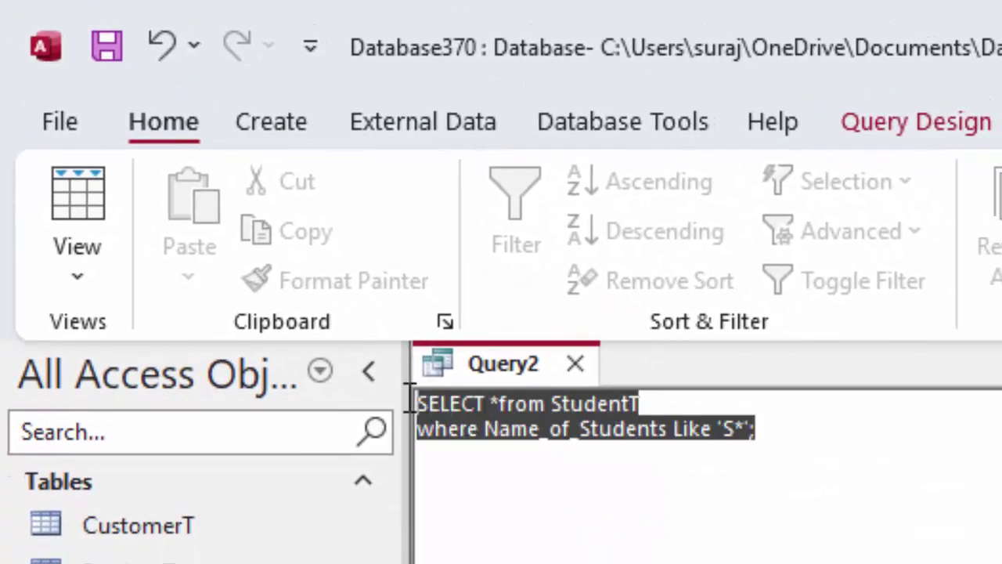
click(909, 123)
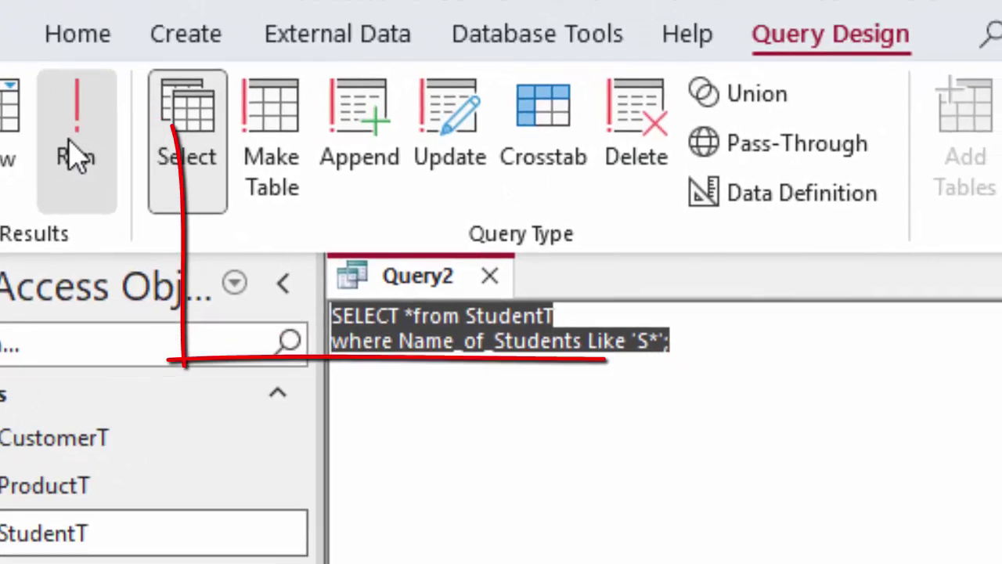
click(161, 235)
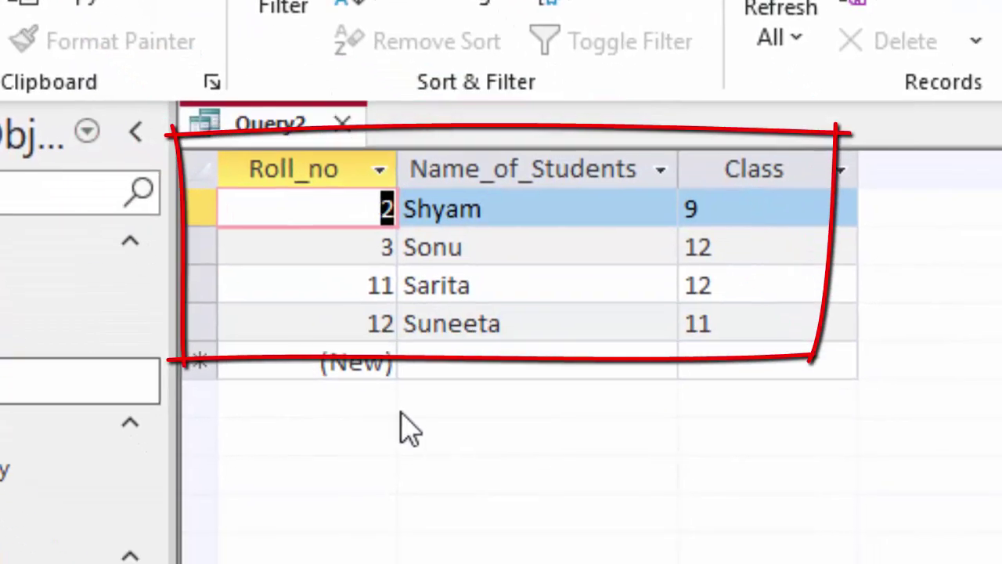